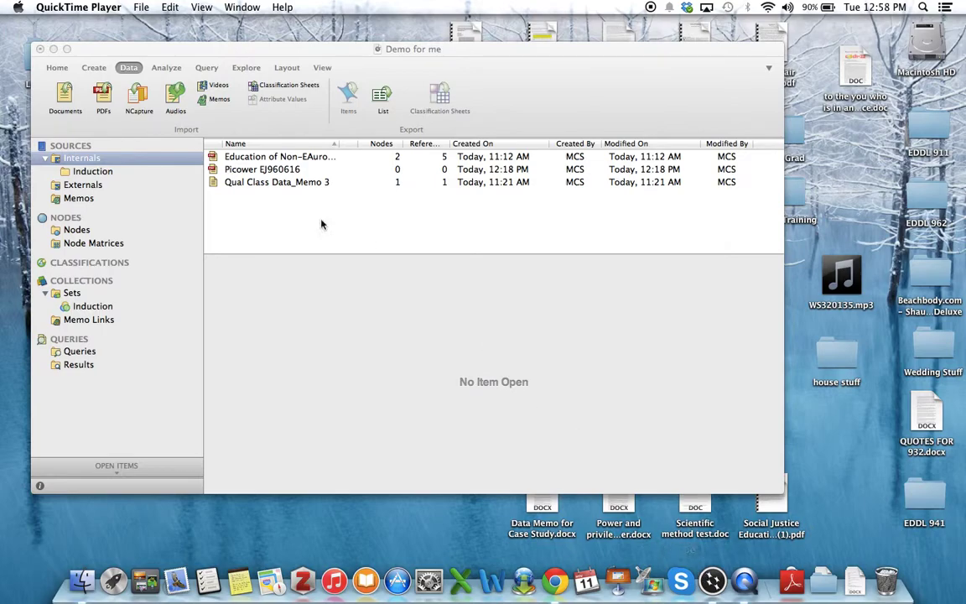
Activate the NVivo 'Demo for me' project window so the Home ribbon is showing
left_click(49, 68)
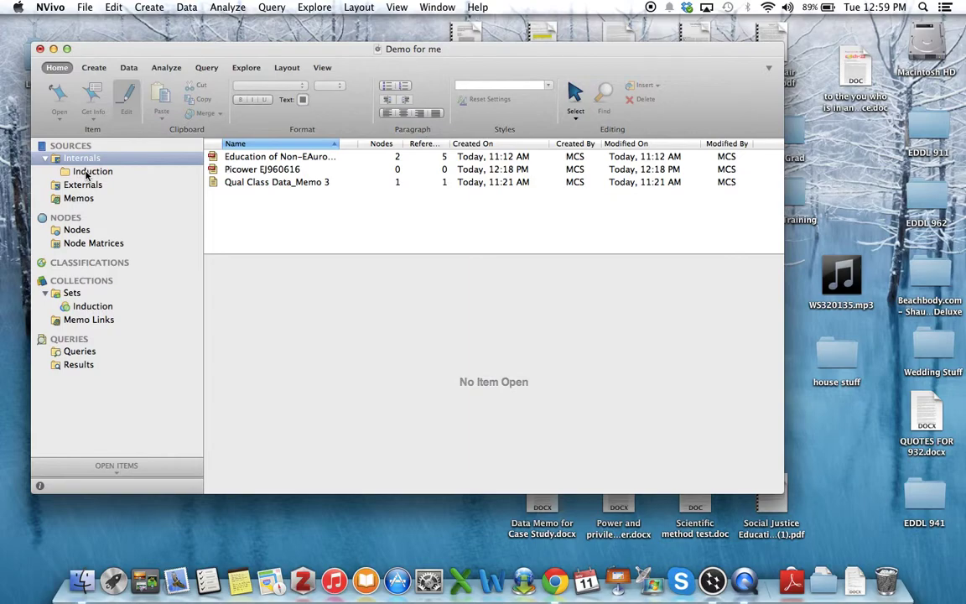
On the Data tab, preview importing a document and a PDF, cancelling both without importing
left_click(129, 68)
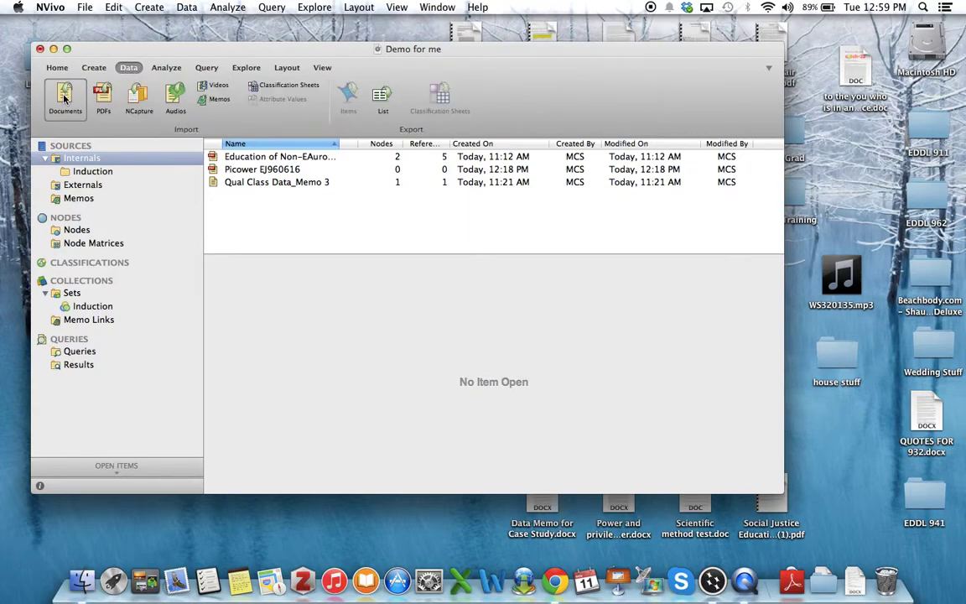
left_click(64, 98)
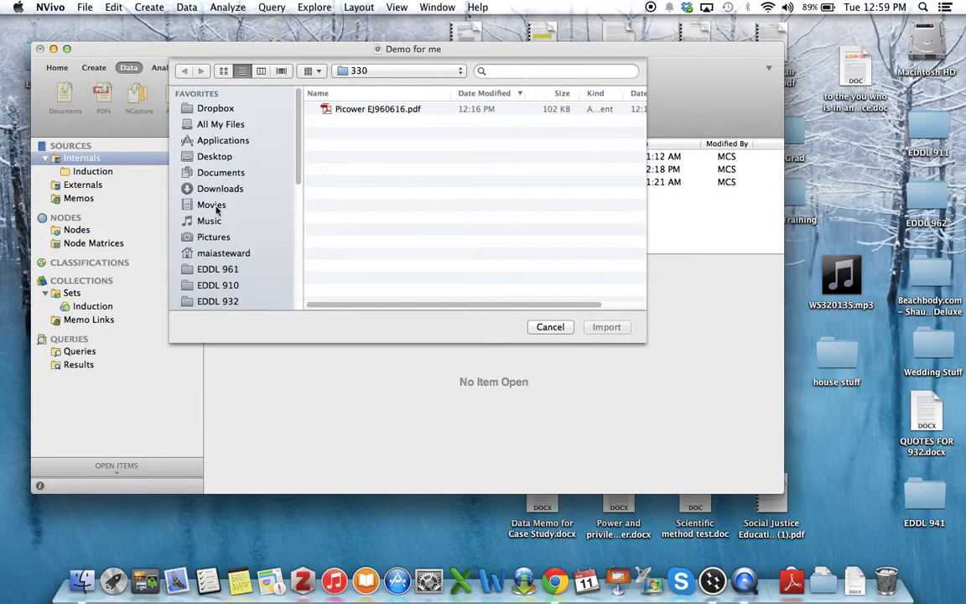
left_click(222, 173)
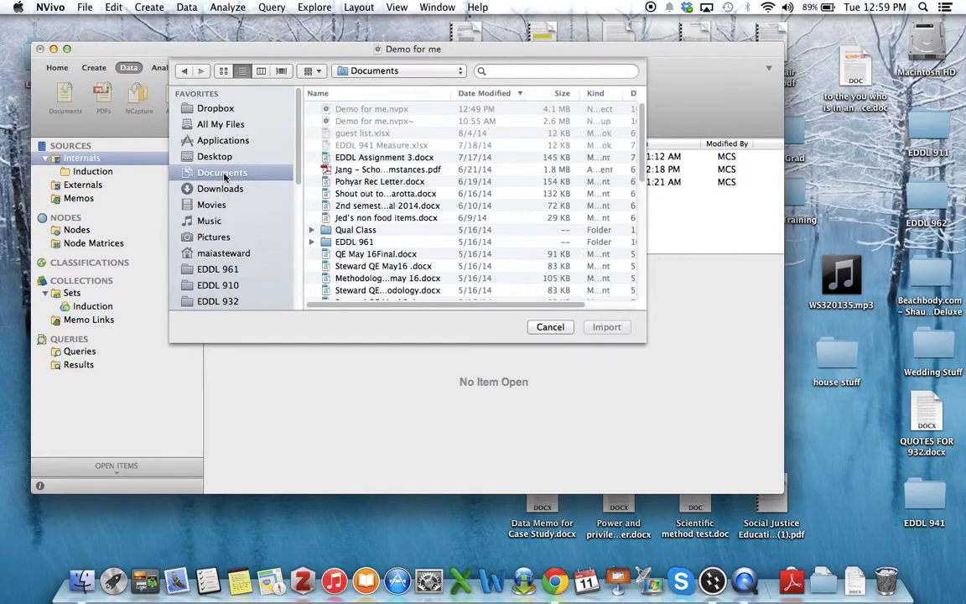
left_click(551, 326)
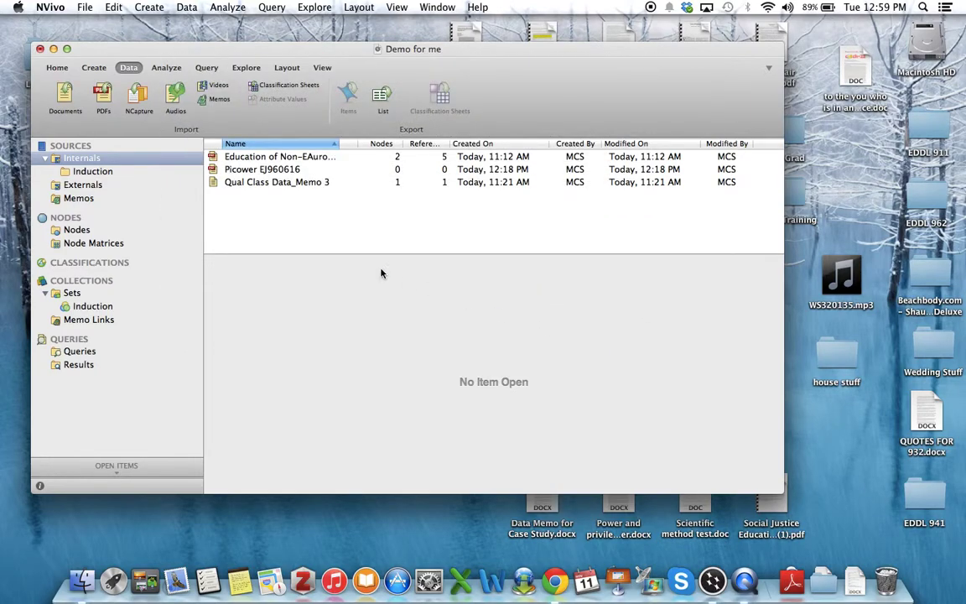
left_click(103, 98)
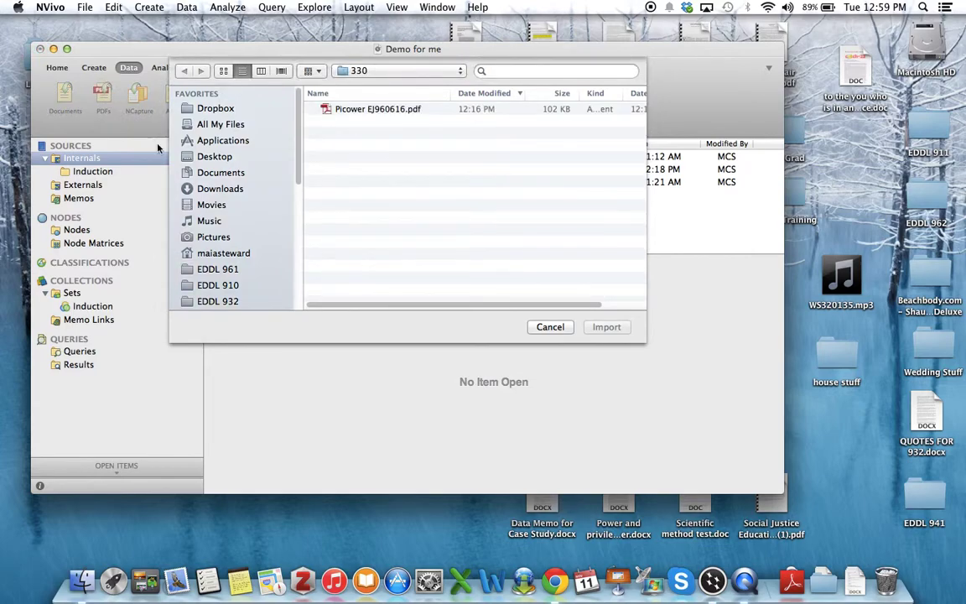
left_click(551, 326)
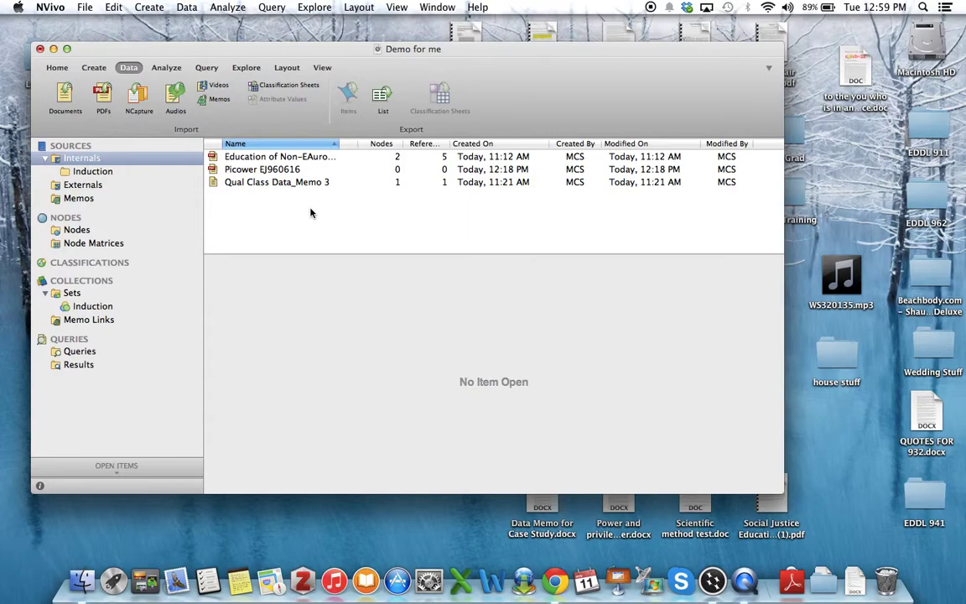
Look over the Induction and Internals folders and the Induction folder's options
left_click(94, 171)
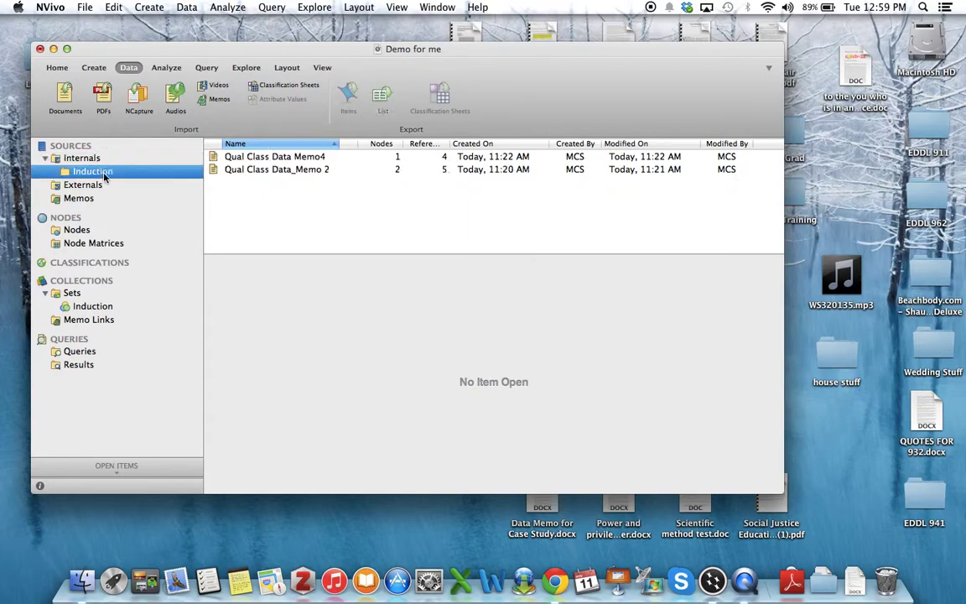
left_click(90, 157)
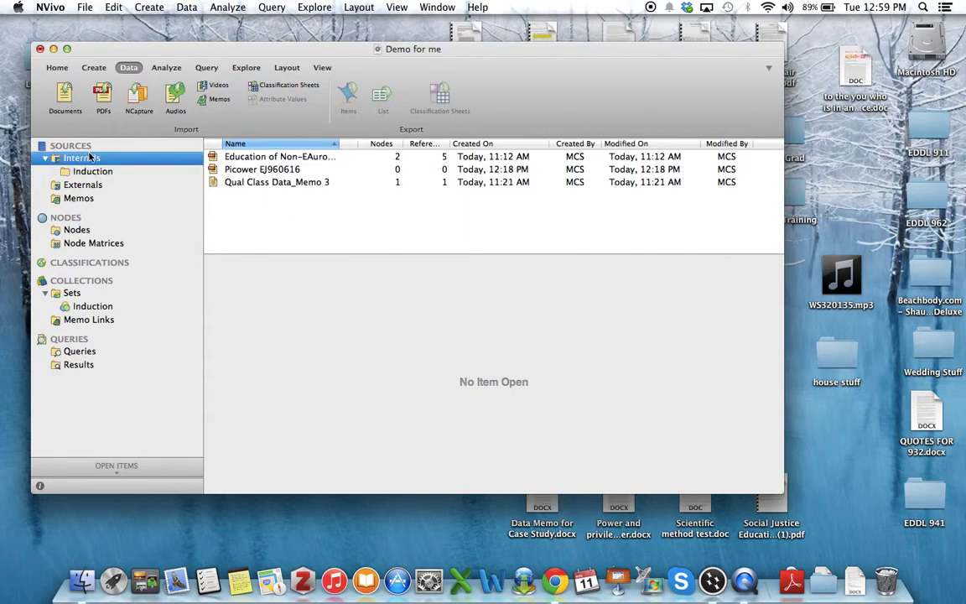
right_click(132, 172)
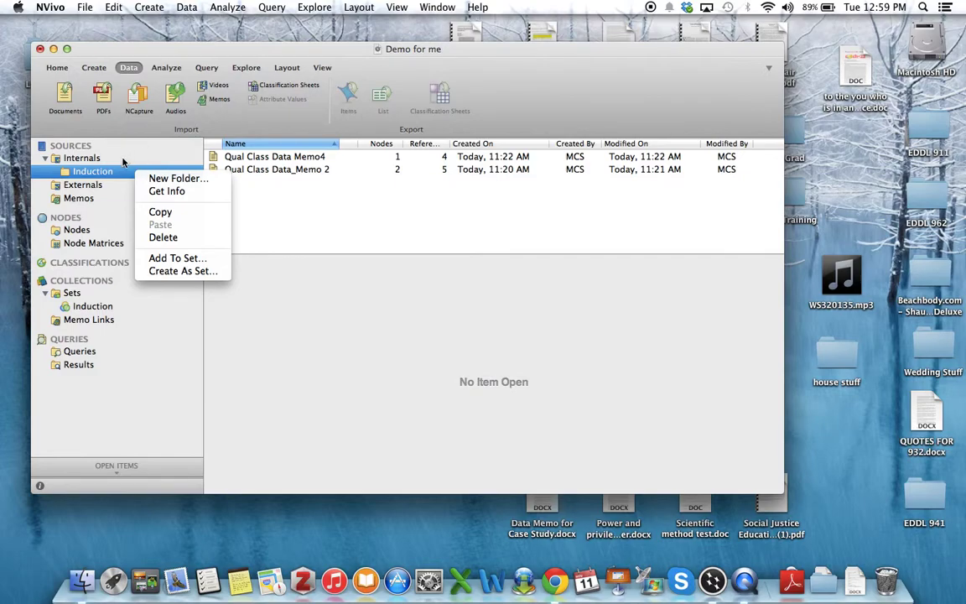
left_click(115, 171)
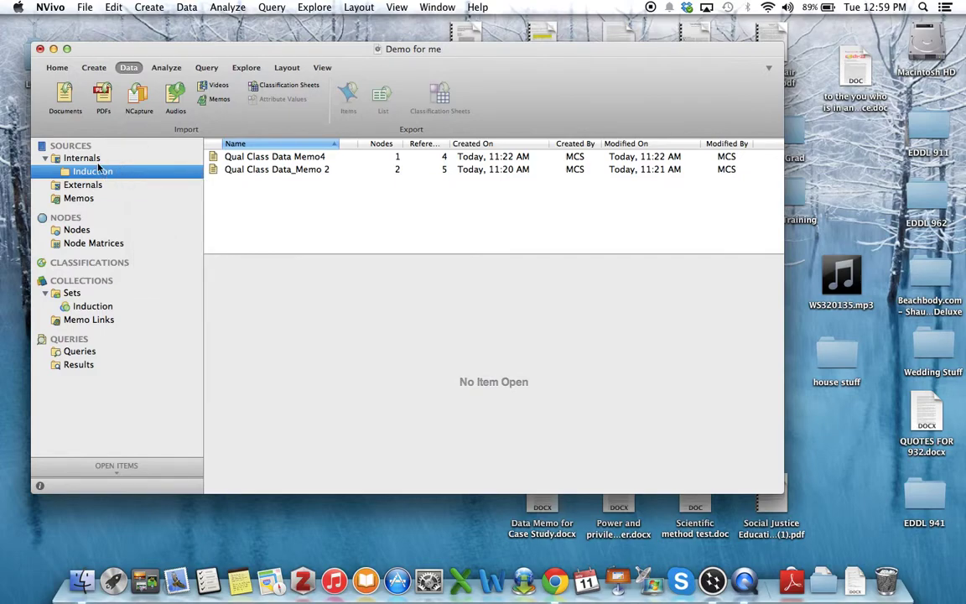
left_click(97, 158)
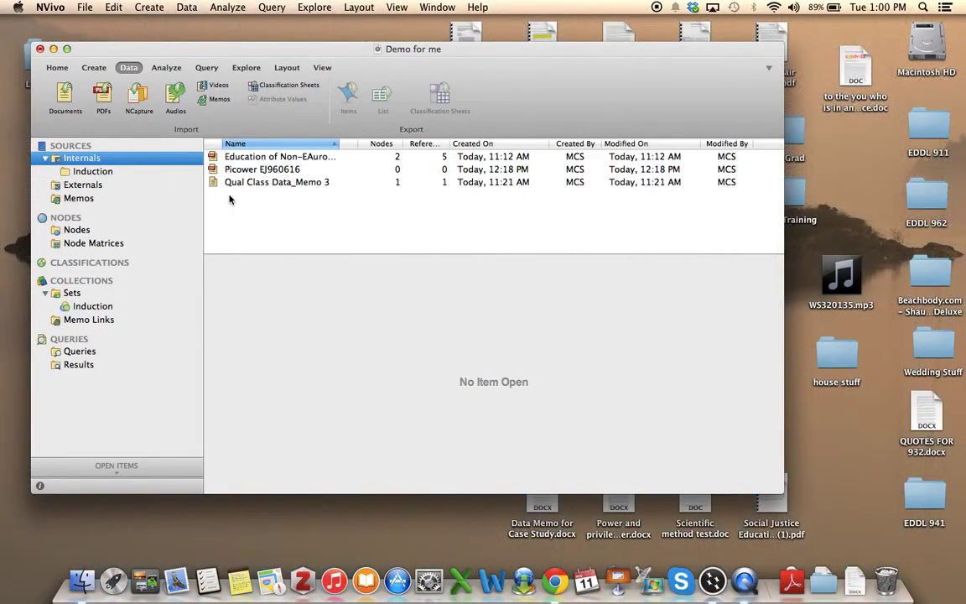
Drag Qual Class Data_Memo 3, Picower EJ960616 and the Education PDF into Induction
left_click(279, 185)
left_click_drag(280, 184, 168, 171)
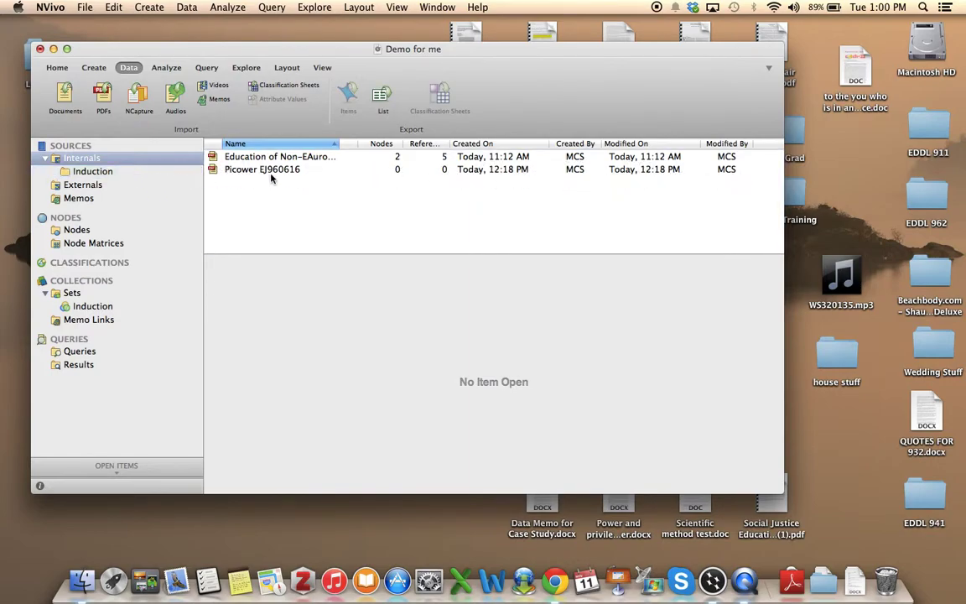
left_click_drag(262, 172, 123, 180)
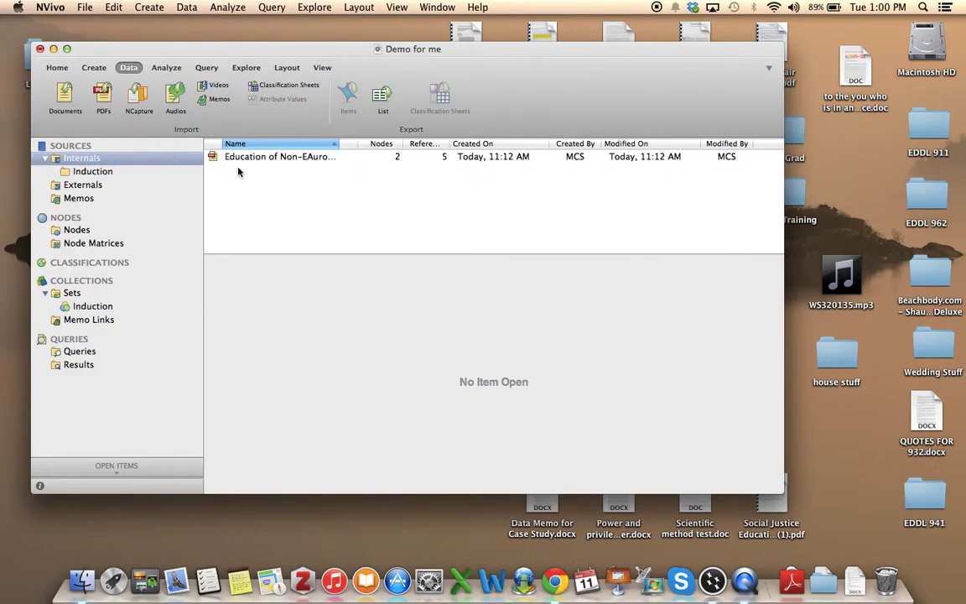
left_click_drag(247, 159, 128, 171)
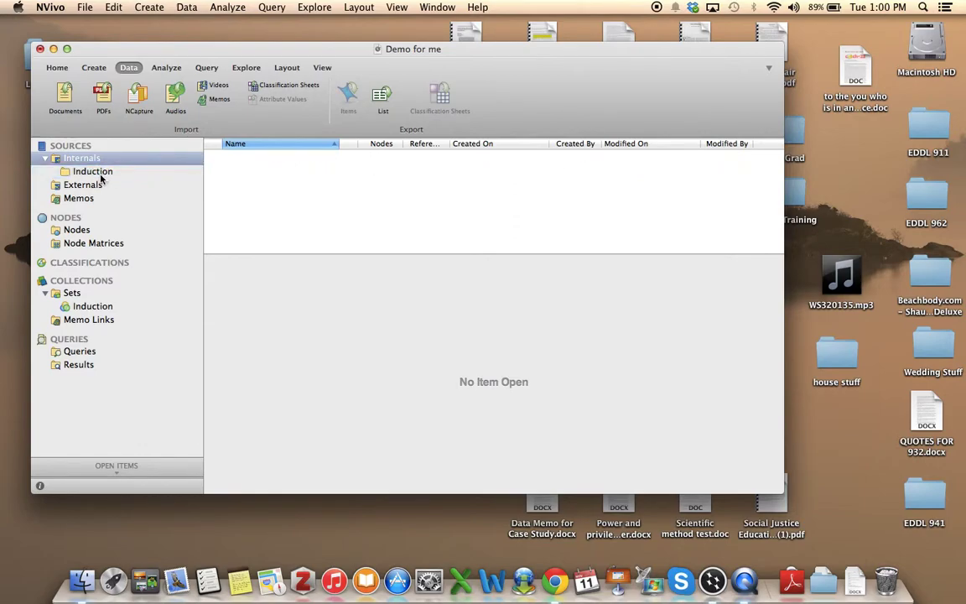
left_click(101, 175)
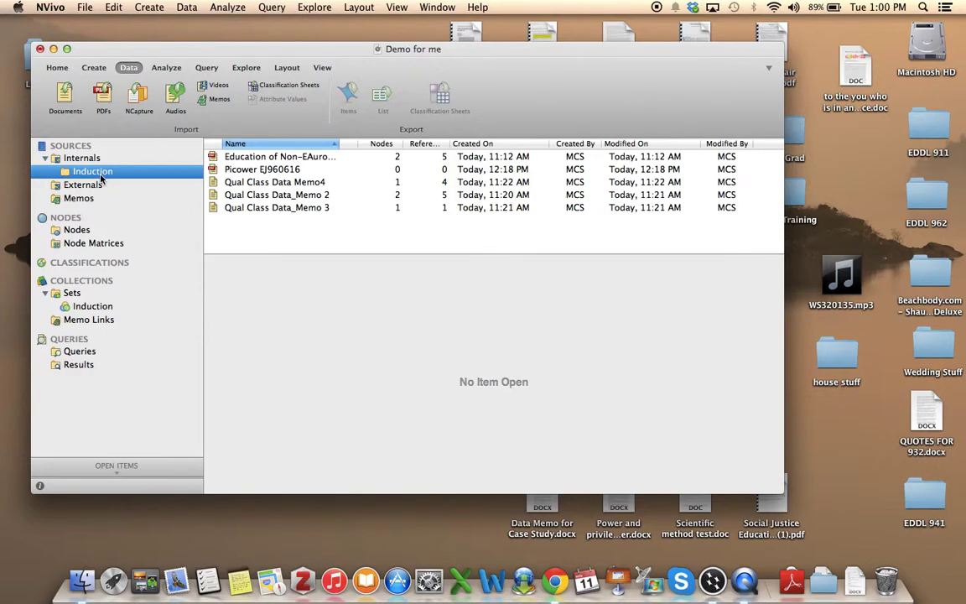
Open the Education of Non-EAuro Ancestry PDF, enlarge the window and scroll through its coded passages
double_click(290, 160)
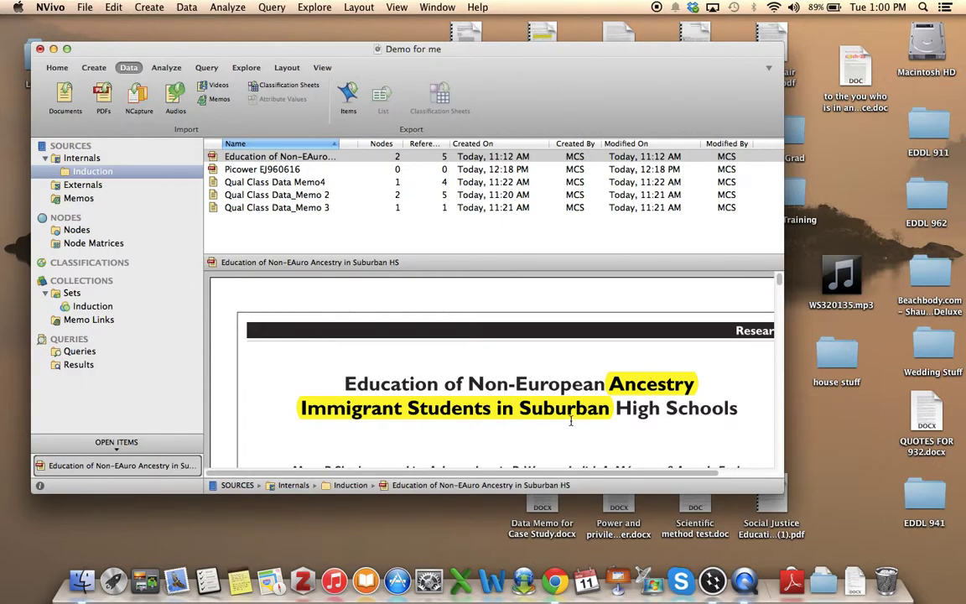
left_click_drag(784, 493, 932, 585)
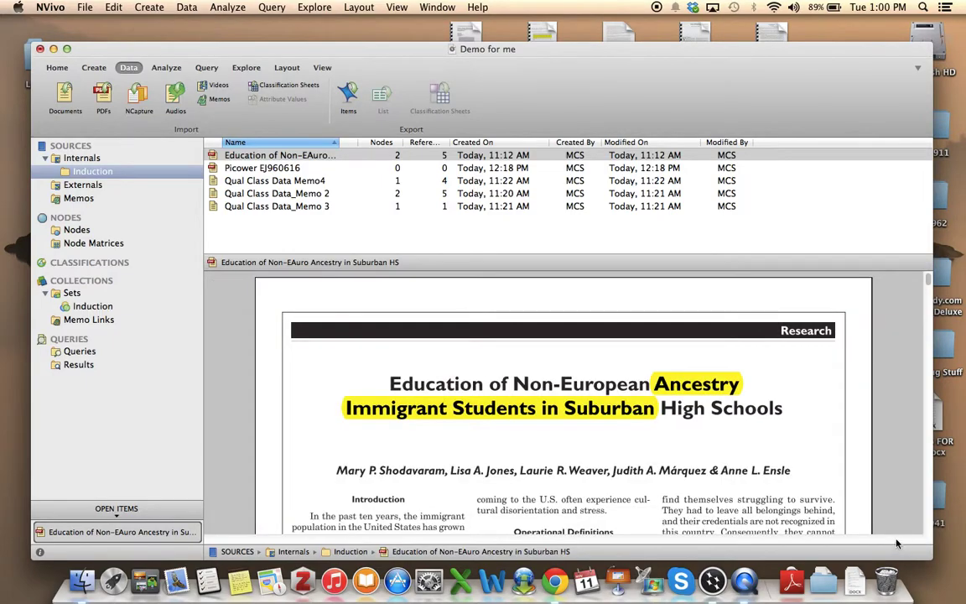
scroll(844, 456, "down", 2)
scroll(845, 456, "down", 10)
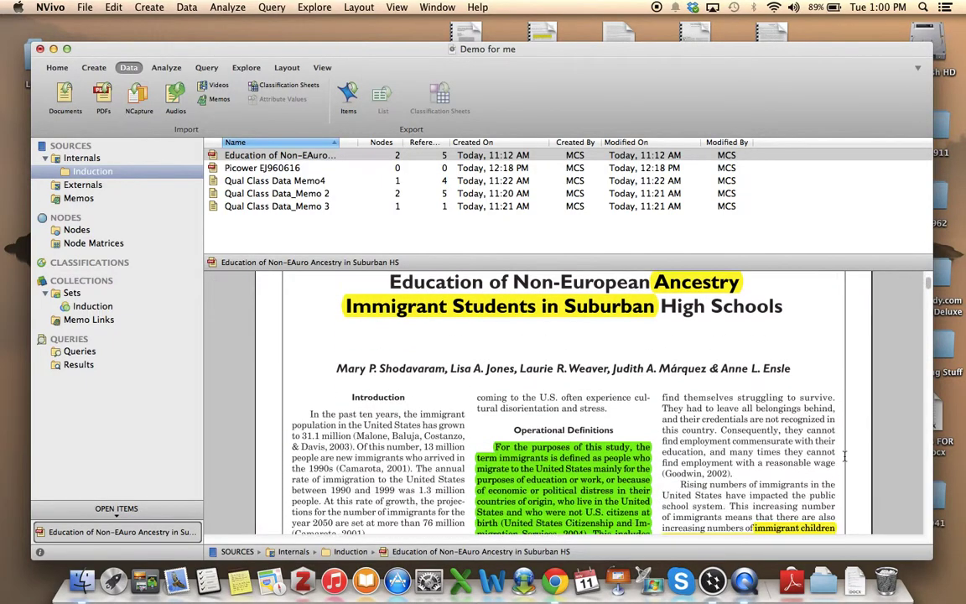
scroll(845, 456, "down", 1)
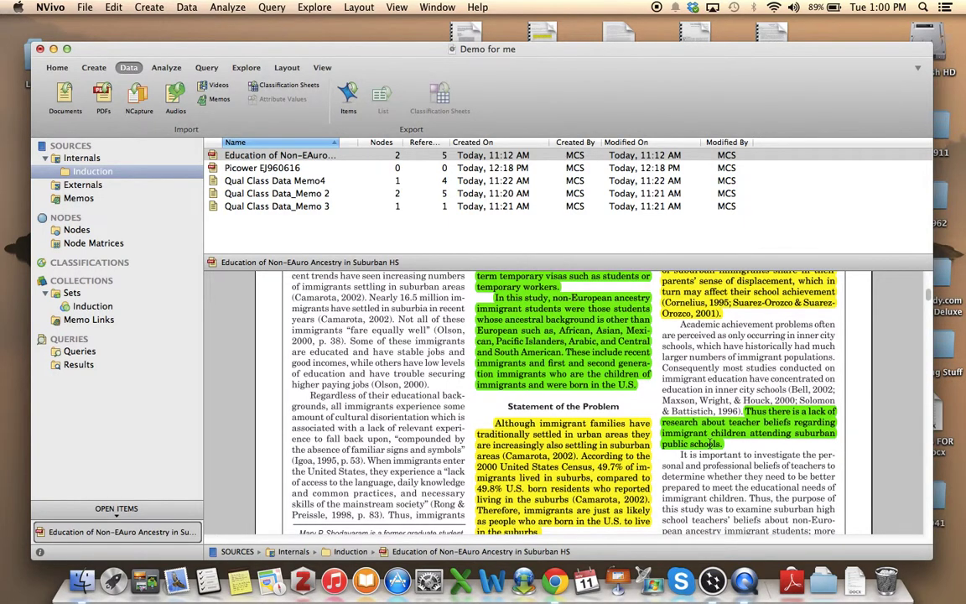
scroll(585, 450, "down", 6)
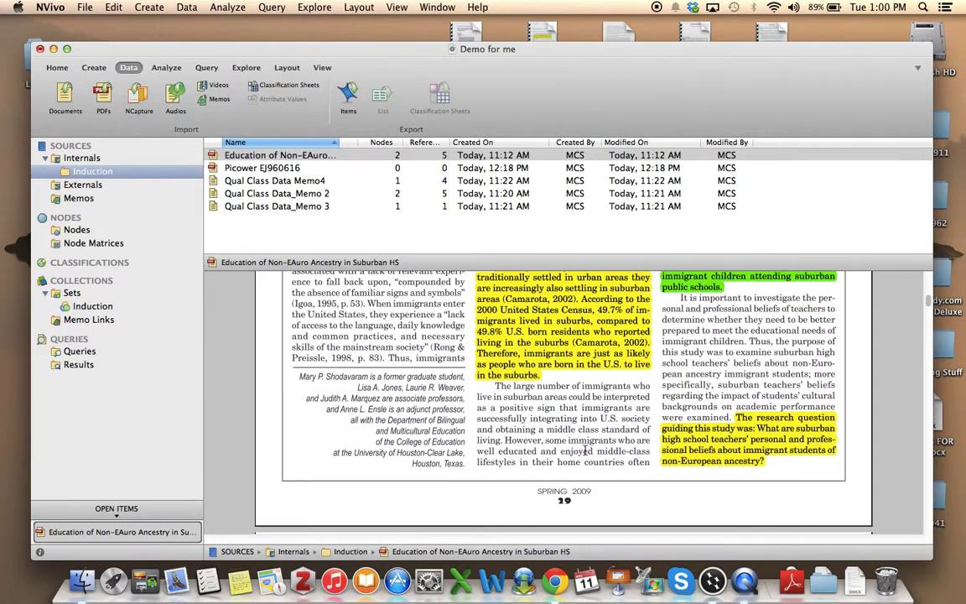
scroll(585, 450, "down", 5)
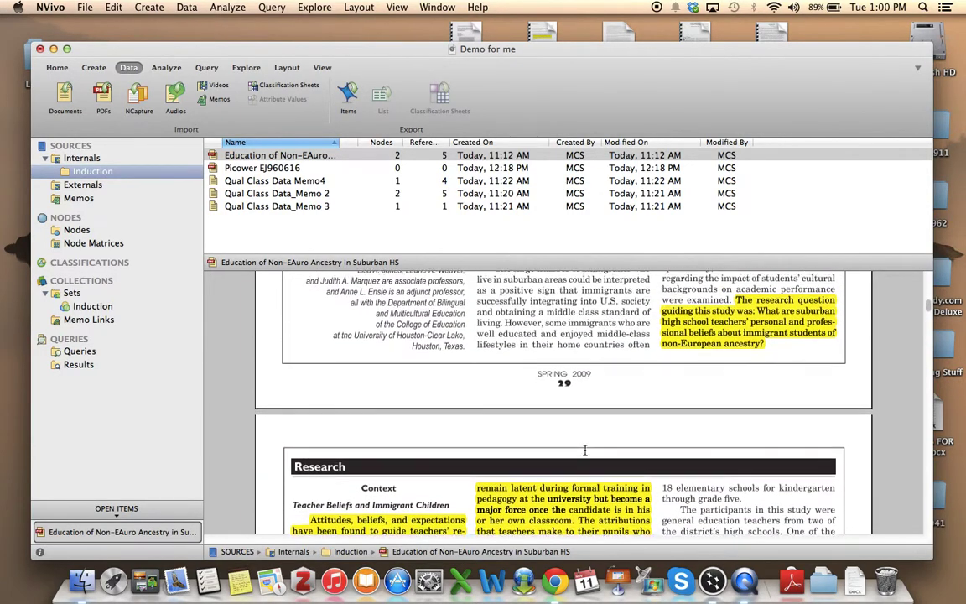
scroll(586, 450, "up", 1)
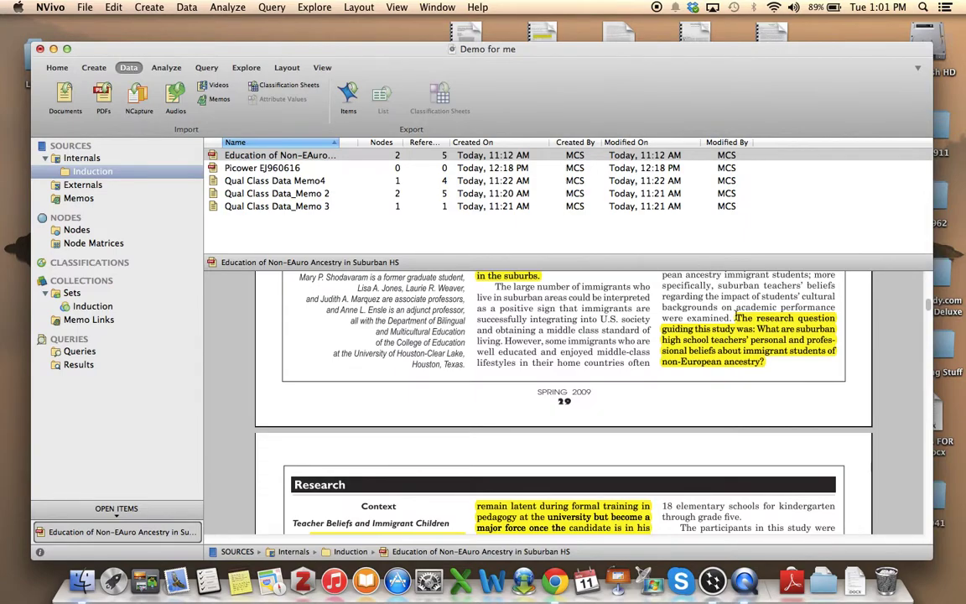
With the research-question passage selected, create a new node named 'Research question'
left_click_drag(745, 308, 777, 367)
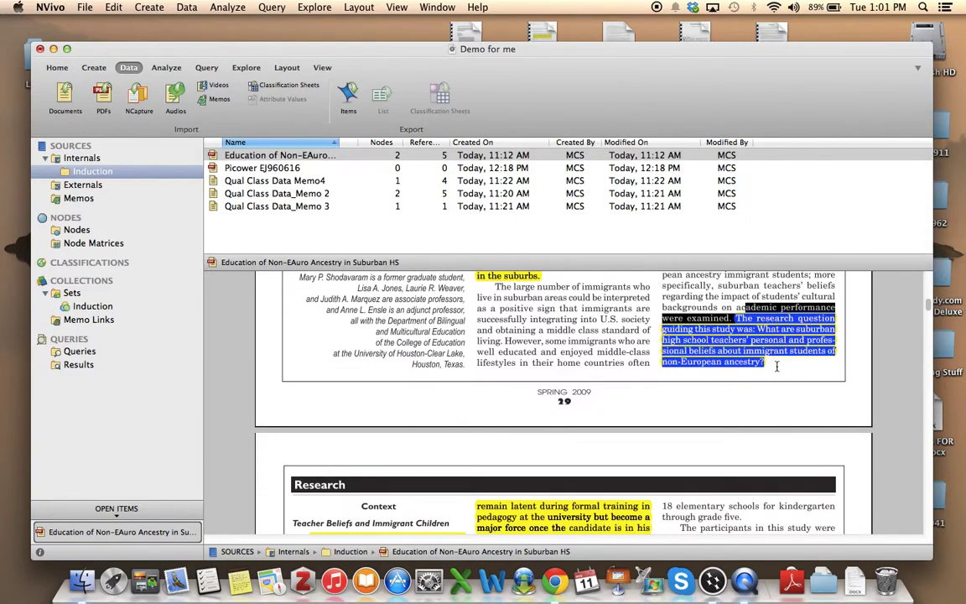
left_click_drag(735, 318, 776, 369)
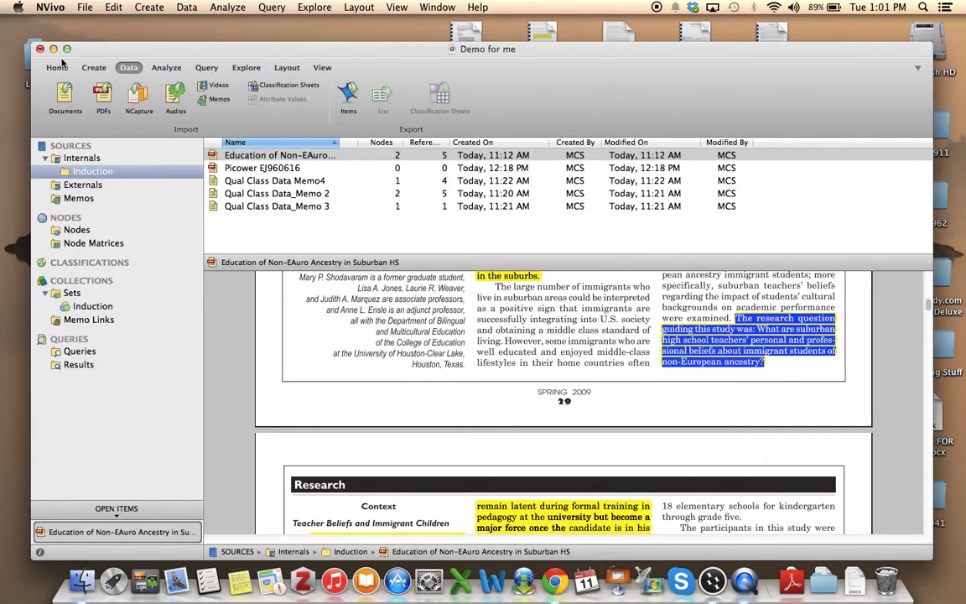
left_click(94, 68)
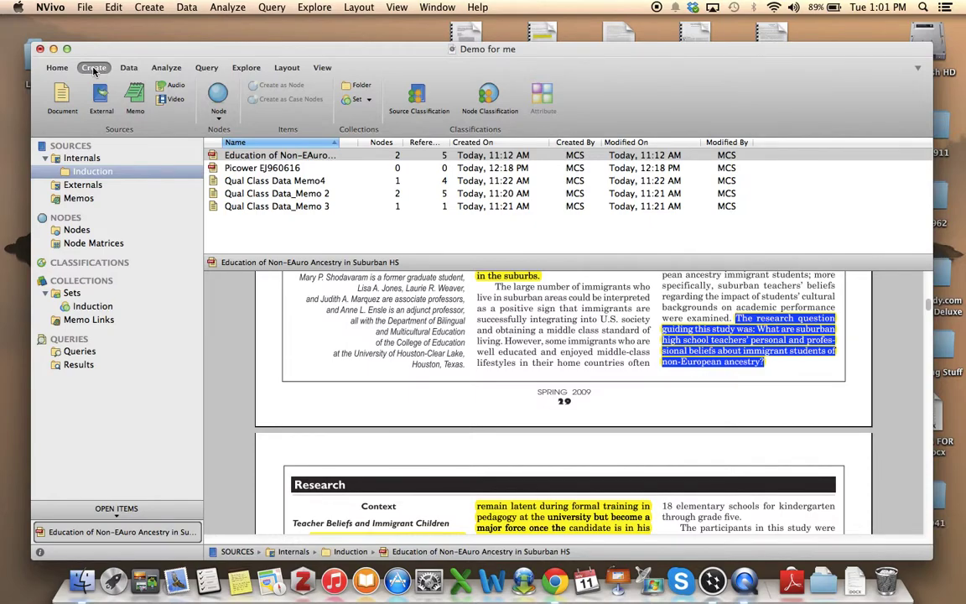
left_click(218, 94)
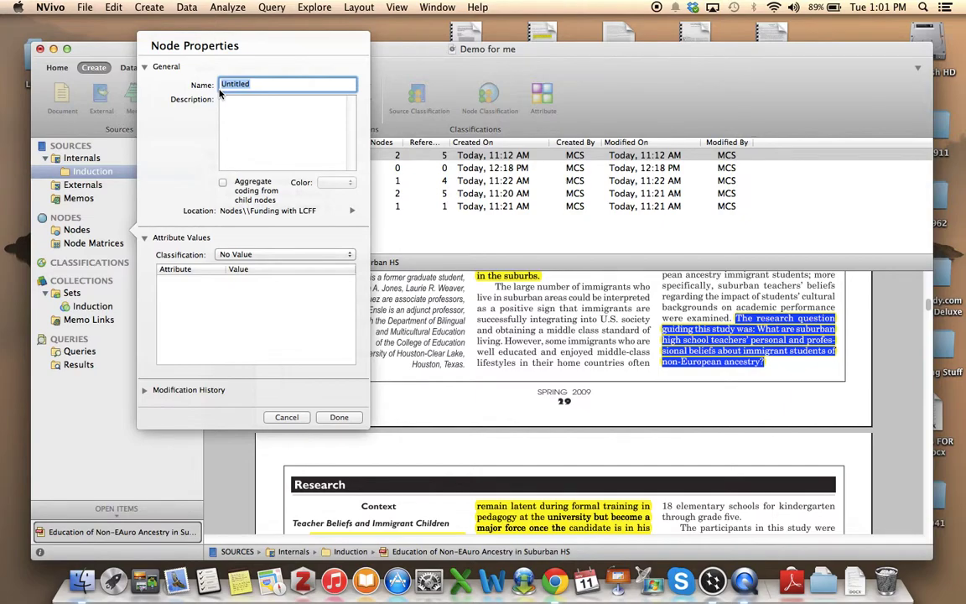
type("Research question")
left_click(339, 415)
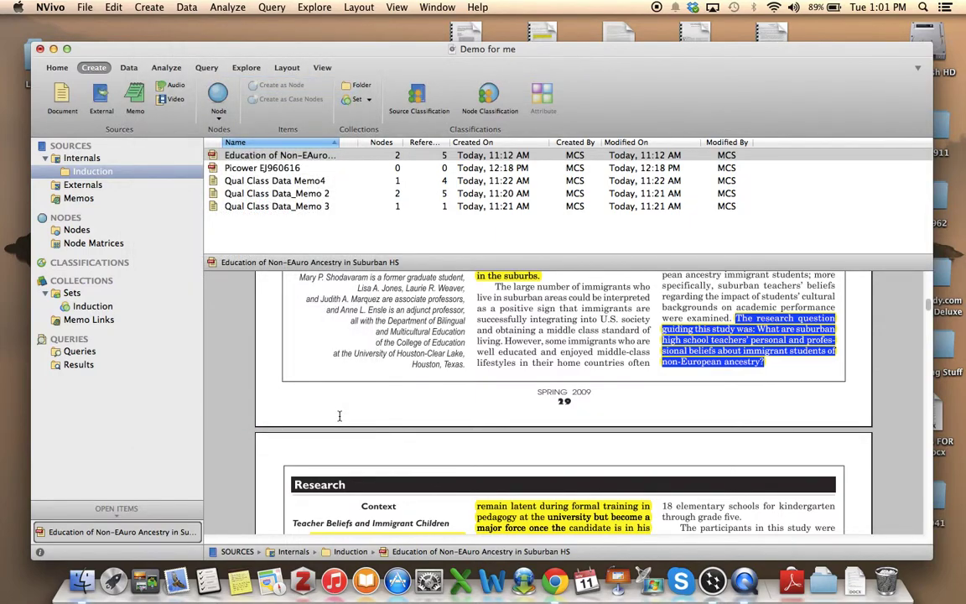
scroll(339, 416, "down", 5)
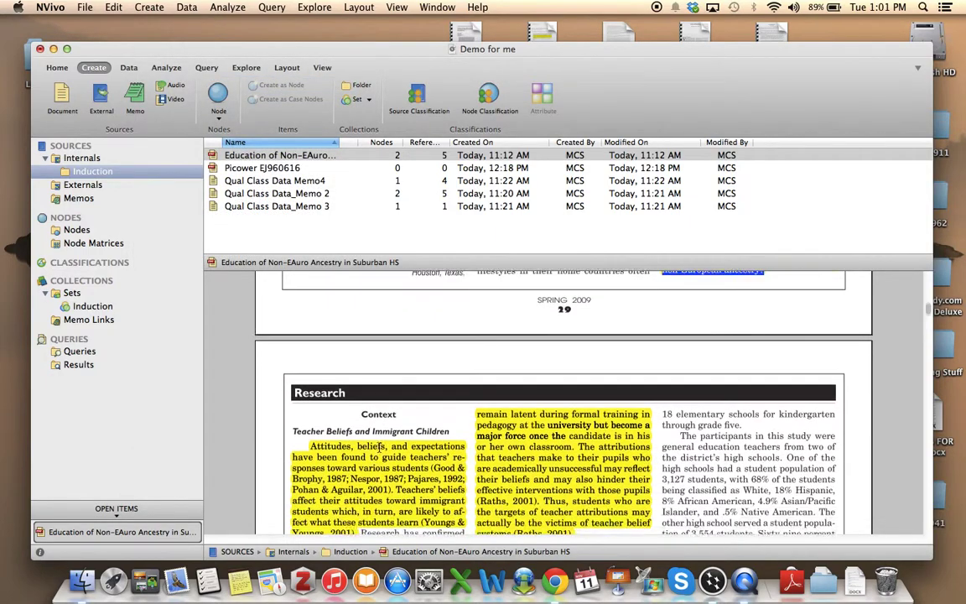
scroll(380, 450, "down", 2)
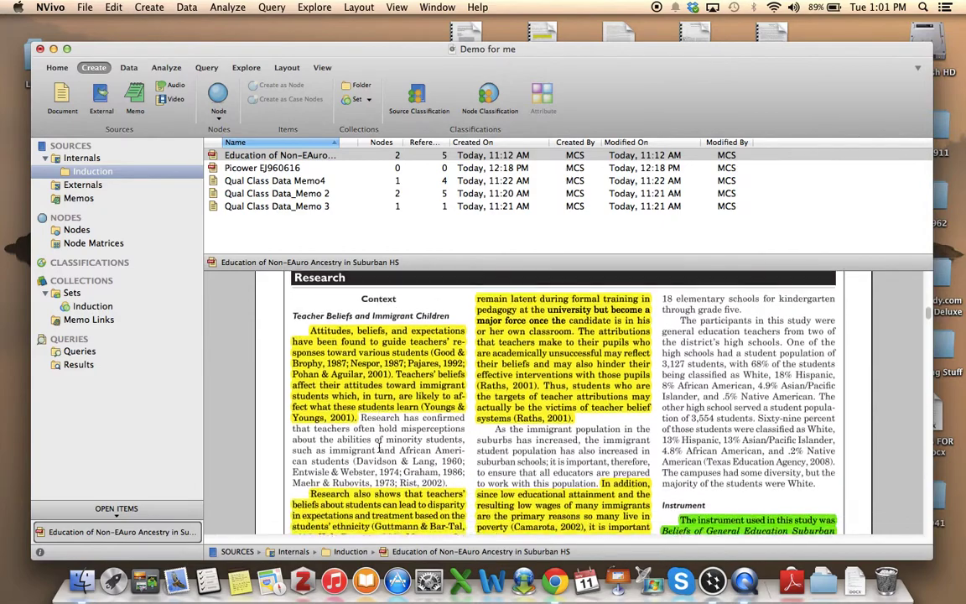
scroll(379, 451, "down", 3)
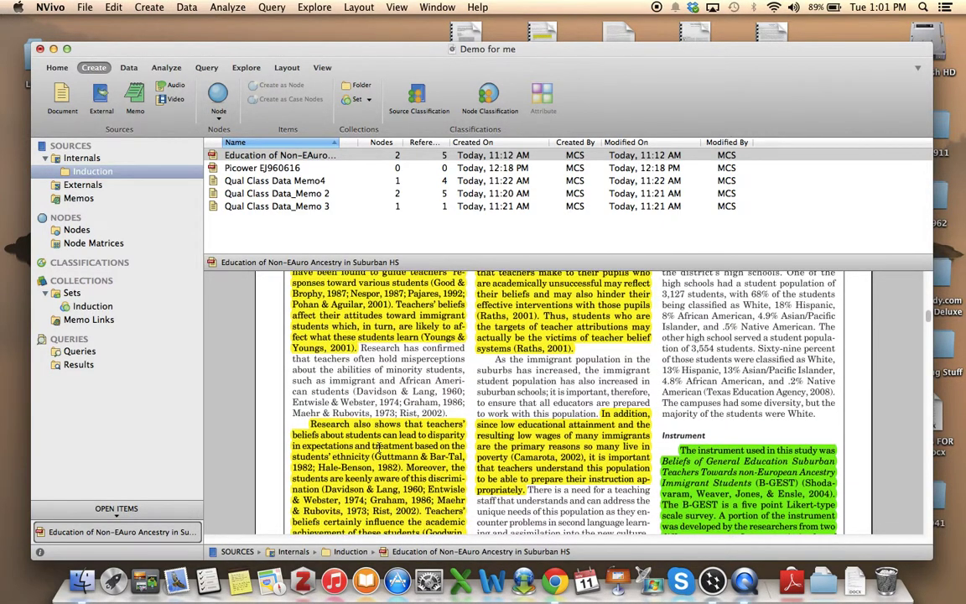
scroll(379, 451, "down", 5)
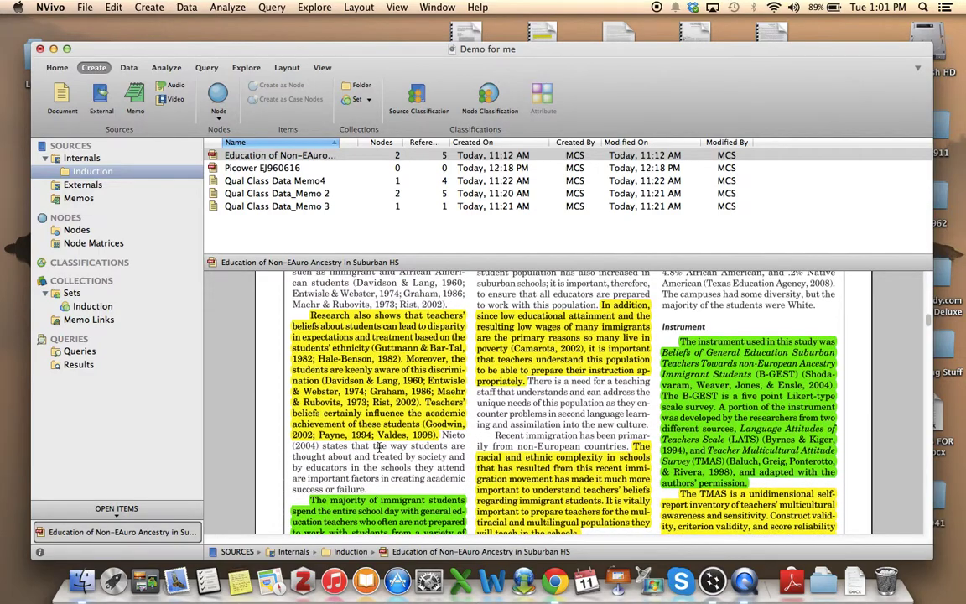
scroll(379, 449, "down", 4)
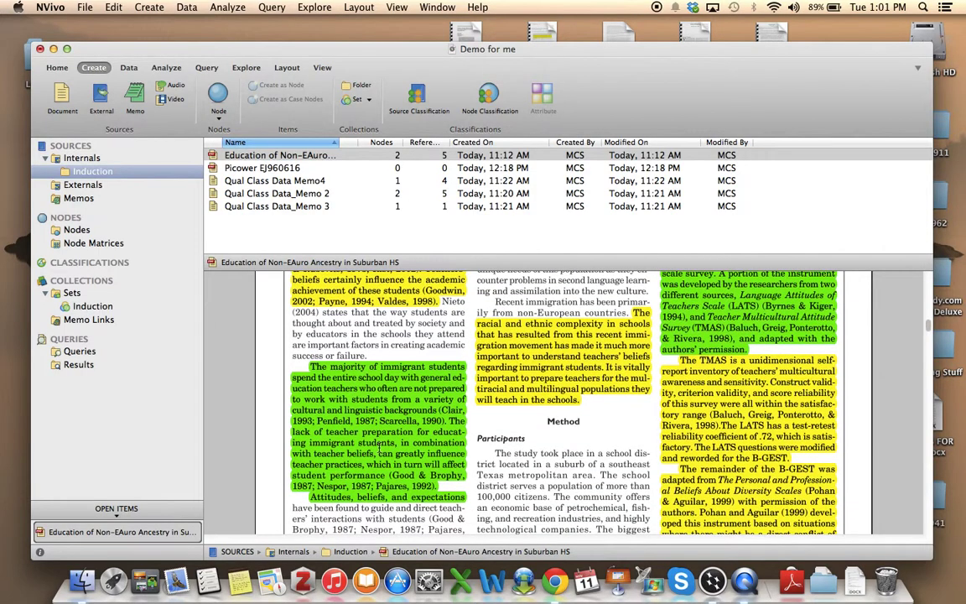
scroll(379, 450, "up", 3)
scroll(379, 450, "up", 4)
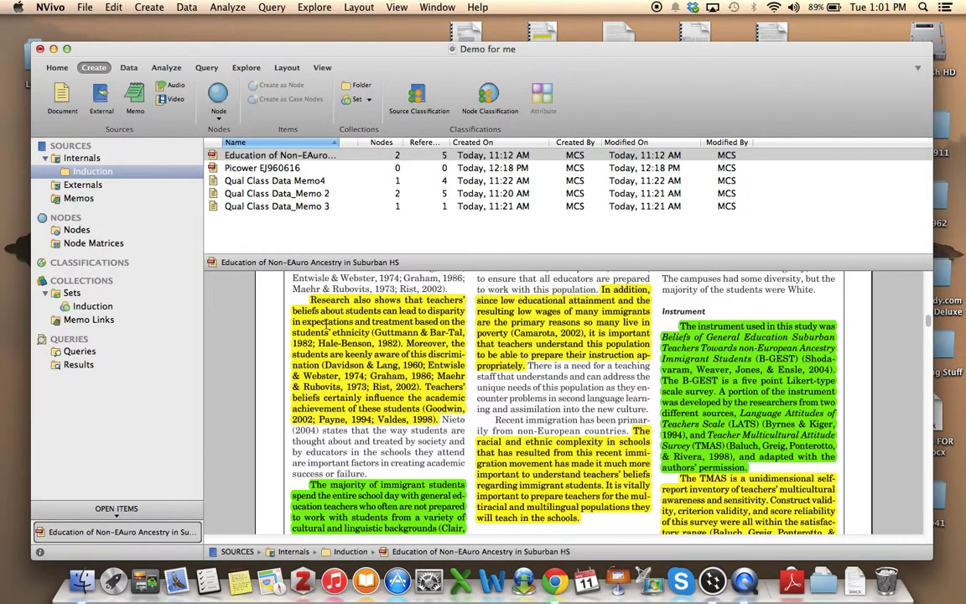
right_click(328, 332)
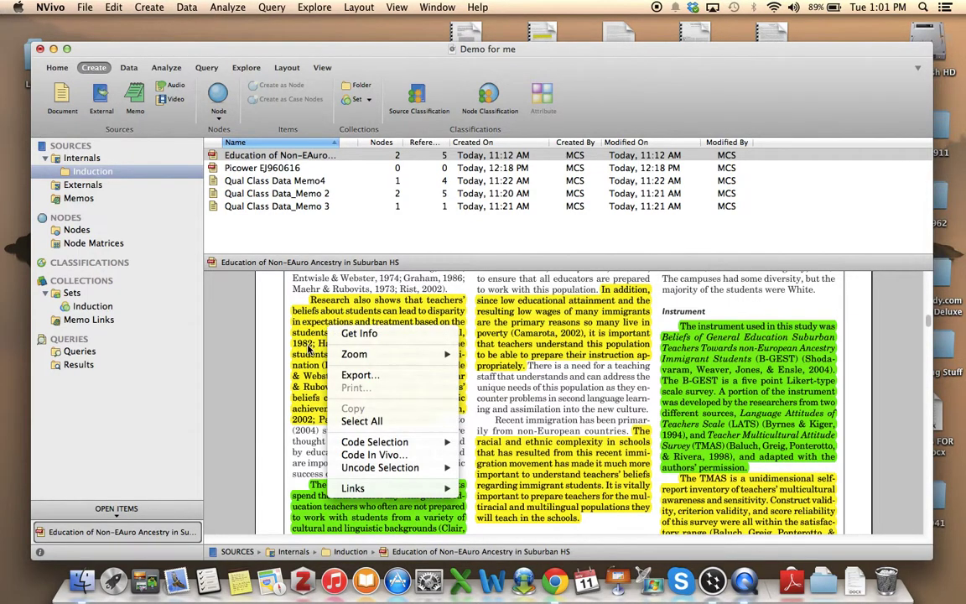
left_click(308, 357)
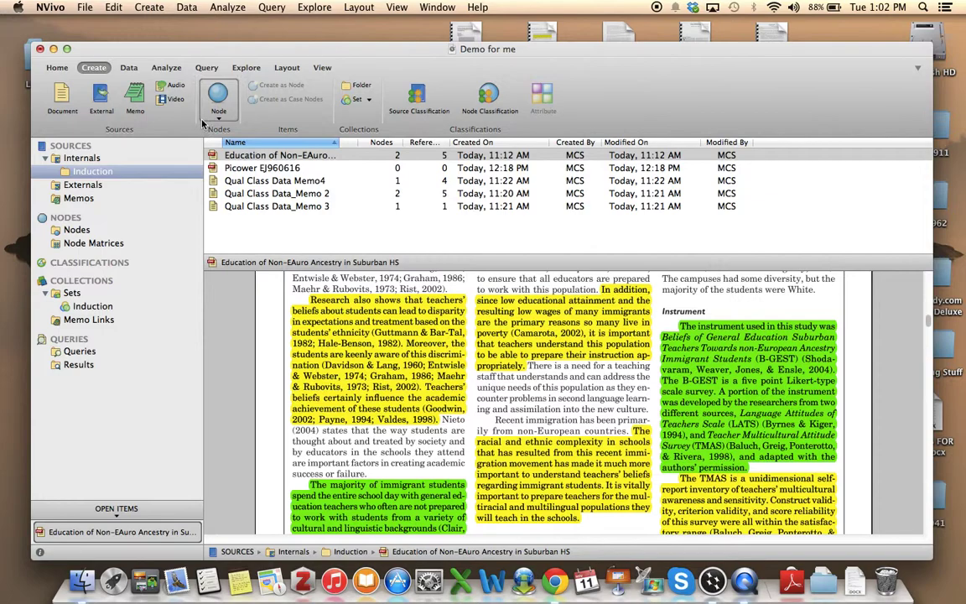
Show All Nodes coding stripes beside the Education PDF and scroll through the document
left_click(323, 68)
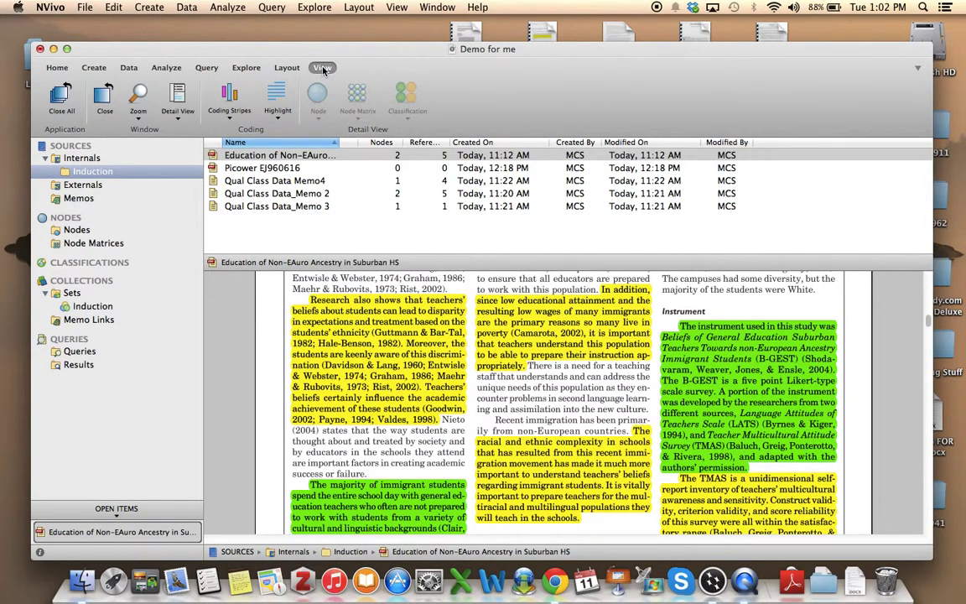
left_click(238, 103)
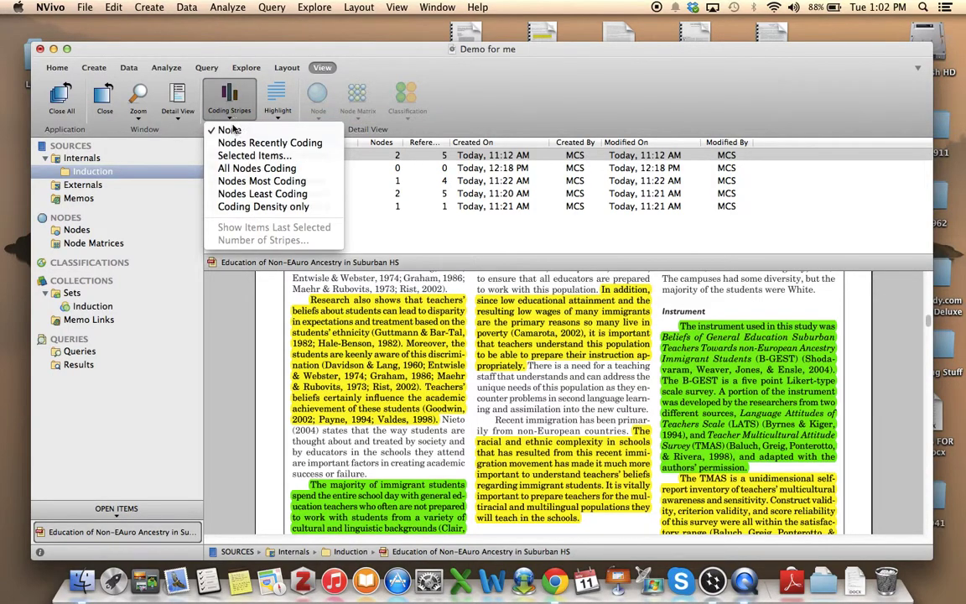
left_click(235, 172)
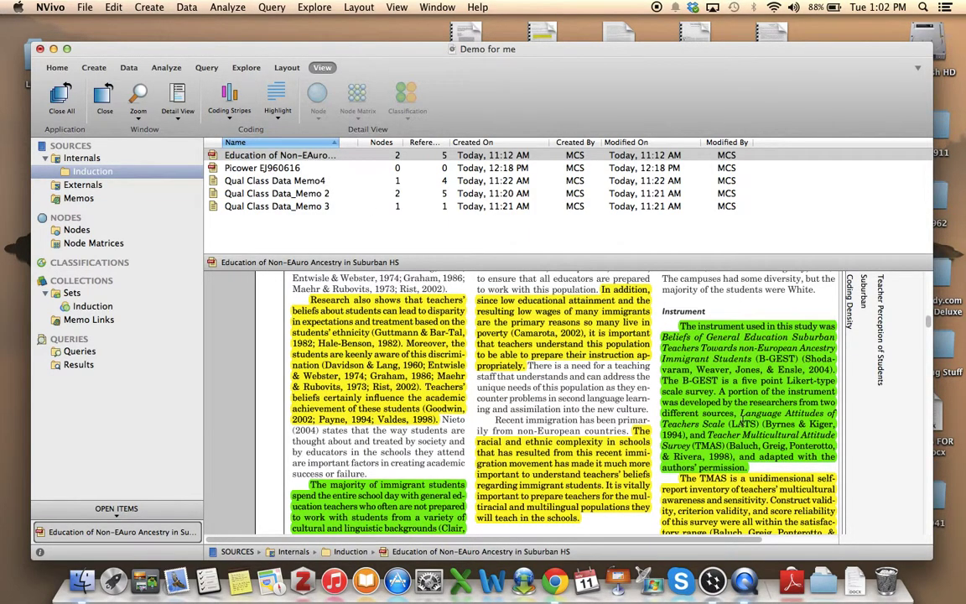
scroll(903, 421, "up", 3)
scroll(903, 421, "up", 6)
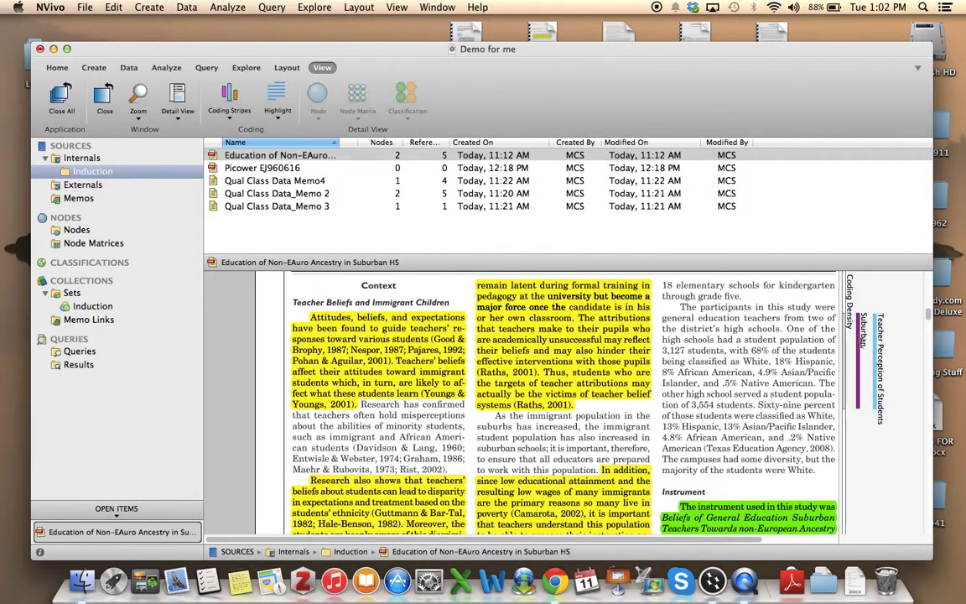
scroll(876, 330, "up", 5)
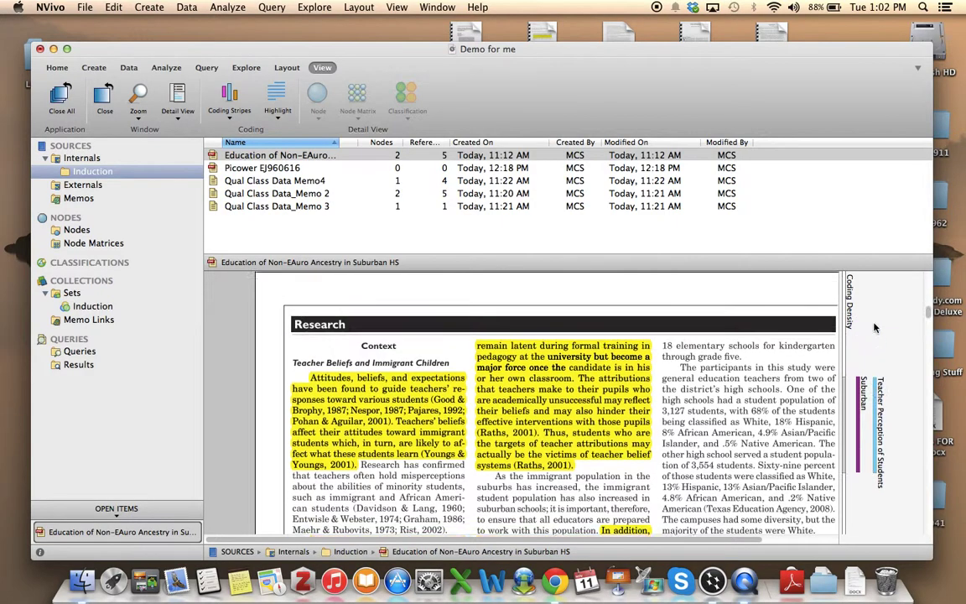
scroll(875, 330, "up", 5)
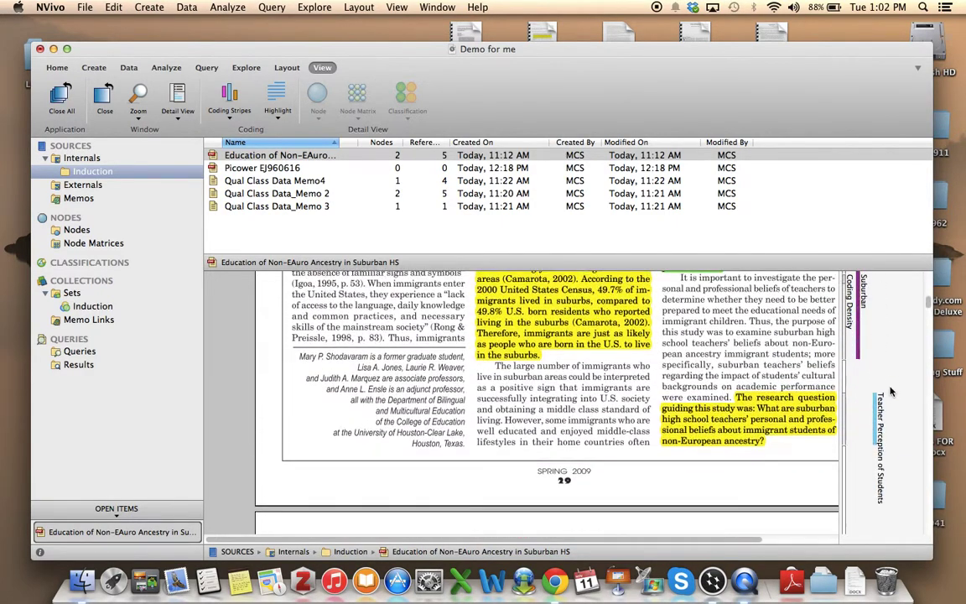
scroll(892, 391, "up", 6)
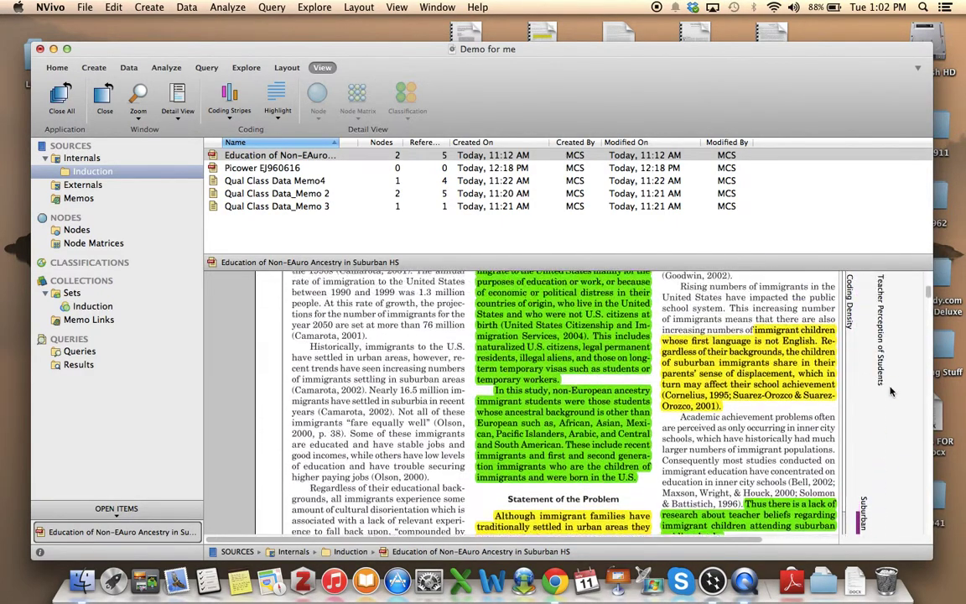
scroll(892, 391, "down", 10)
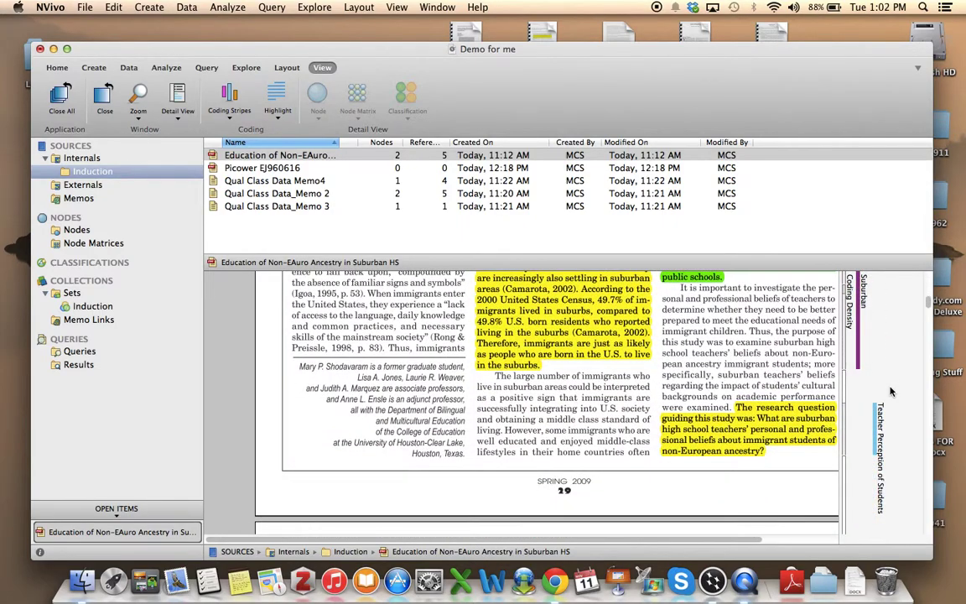
scroll(881, 399, "down", 1)
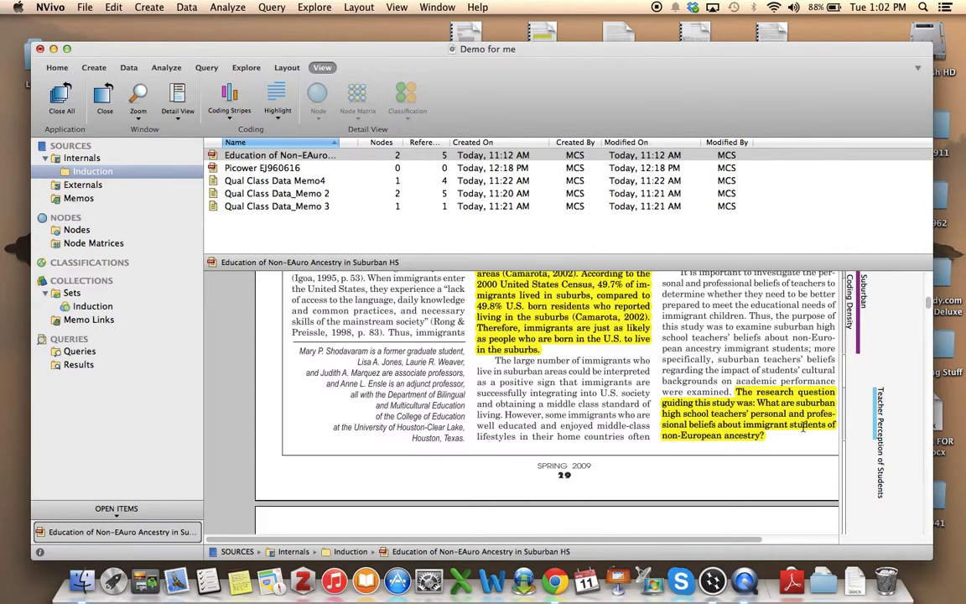
scroll(771, 424, "down", 15)
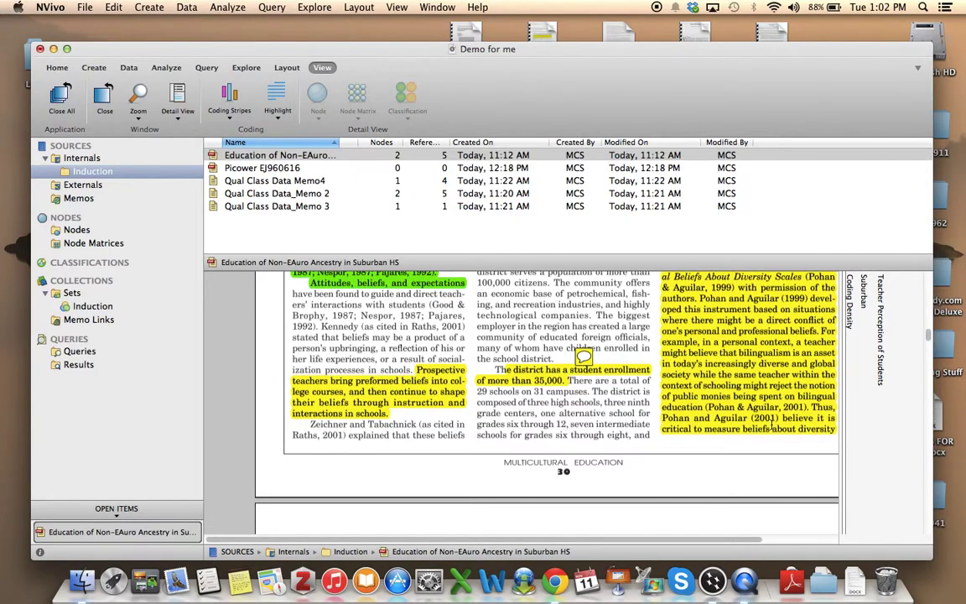
scroll(771, 425, "up", 12)
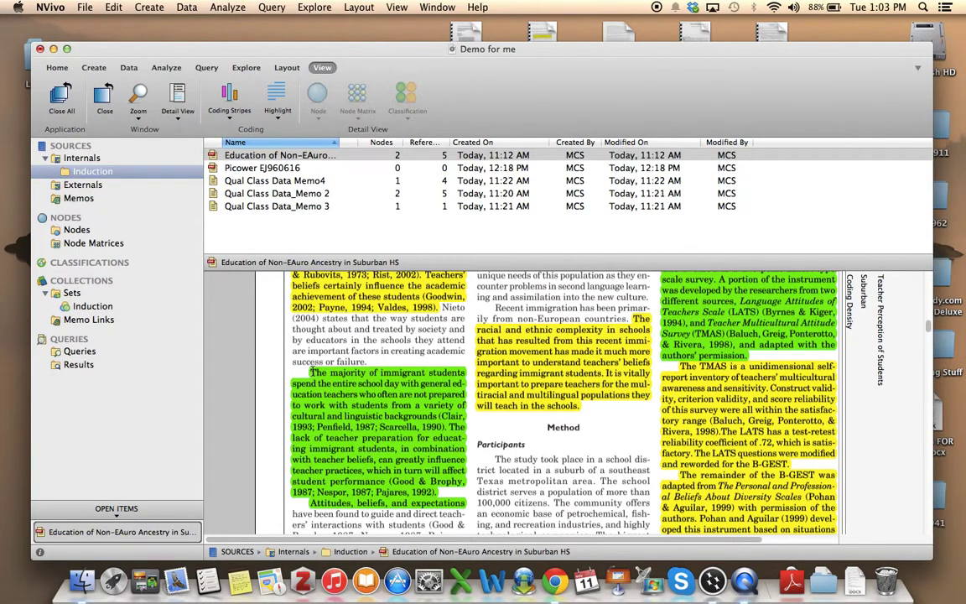
Select the Participants passage beginning 'The study took place' and open its Code Selection submenu
left_click_drag(310, 372, 380, 416)
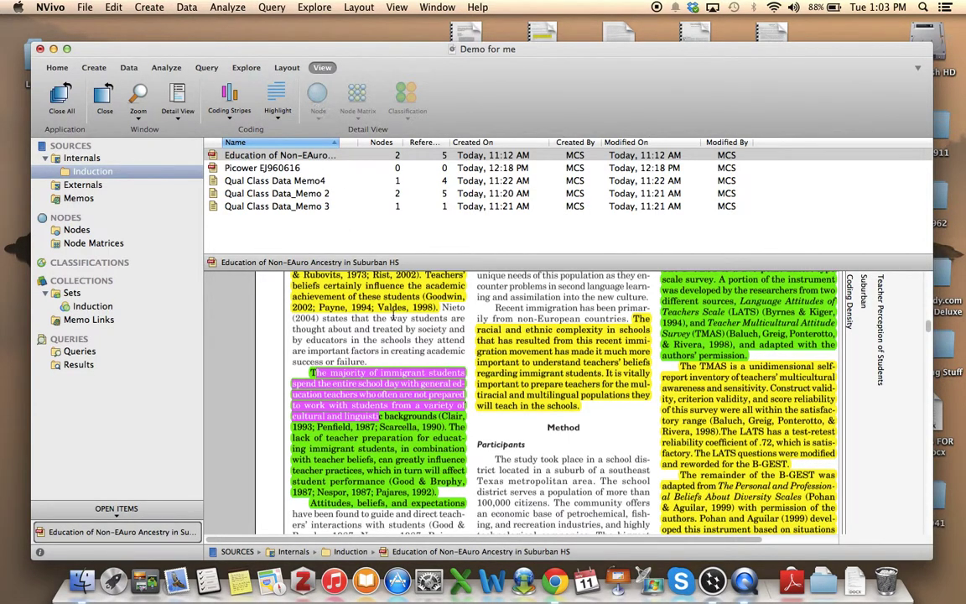
left_click(451, 399)
left_click_drag(486, 470, 599, 503)
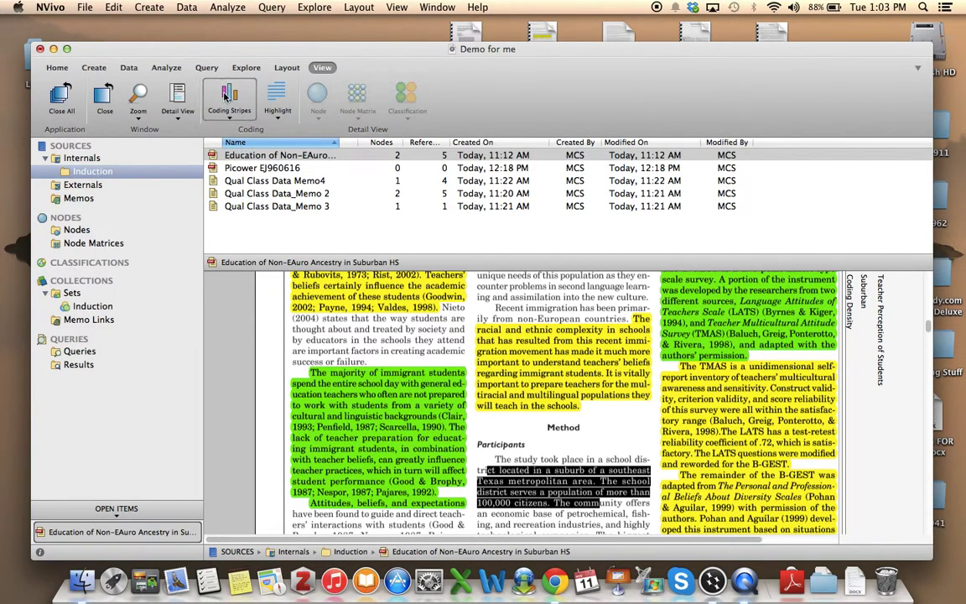
left_click(94, 69)
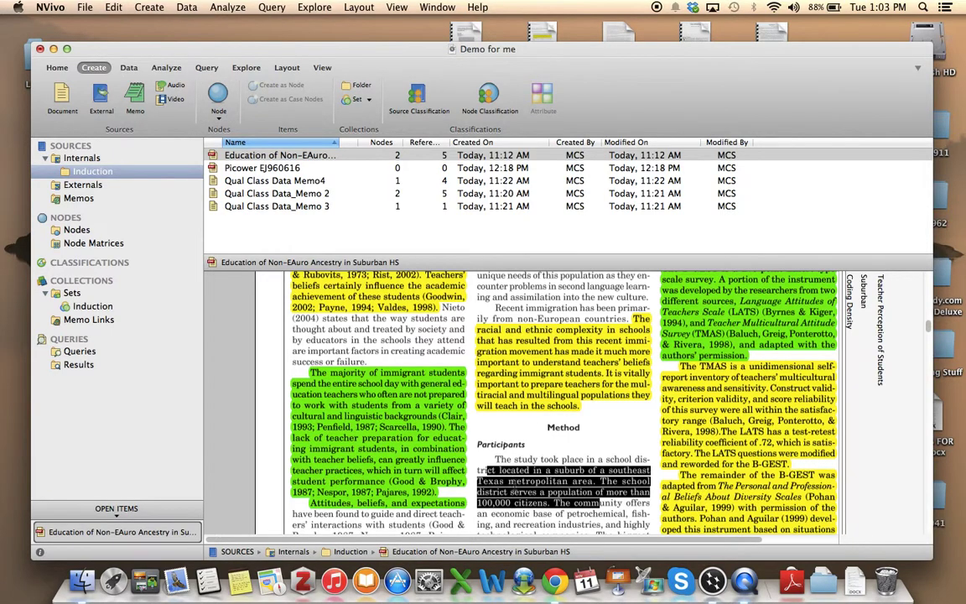
left_click_drag(496, 459, 615, 513)
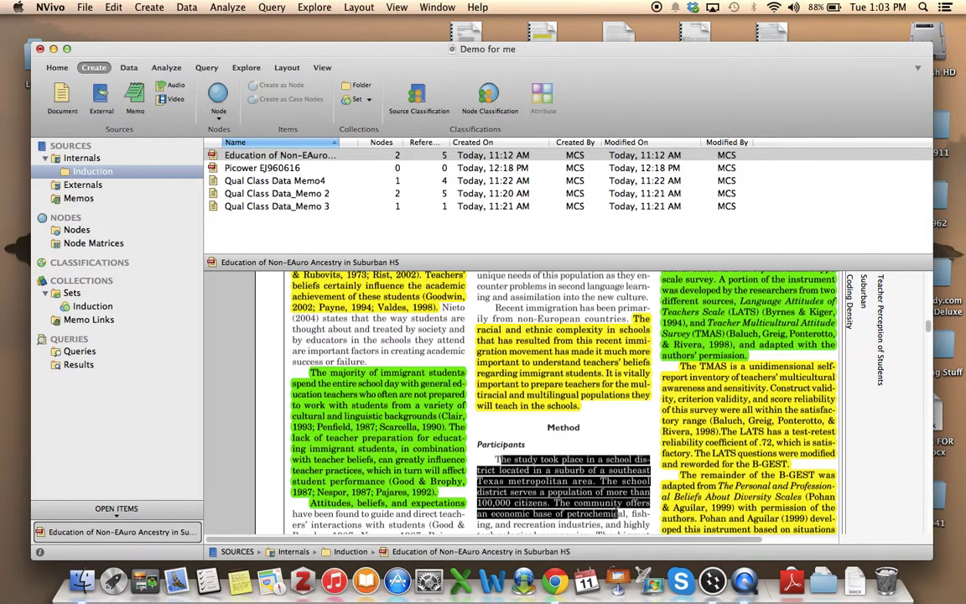
right_click(577, 486)
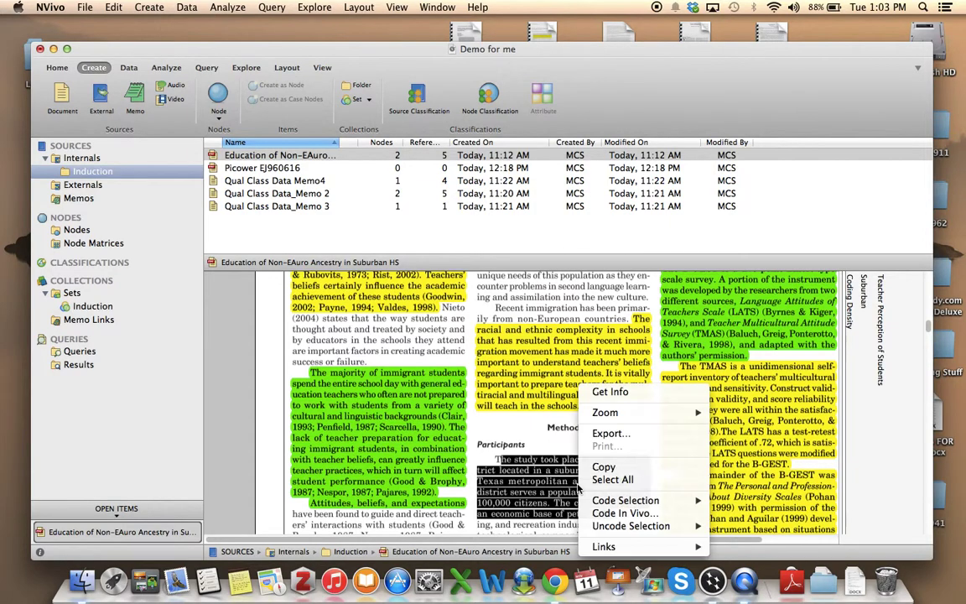
mouse_move(604, 503)
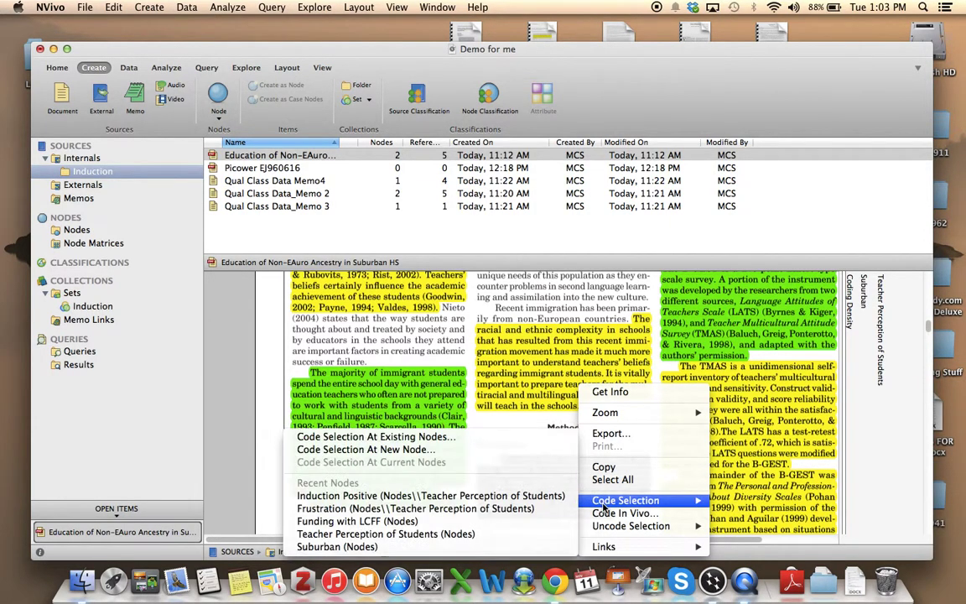
Browse the existing nodes for the passage, expanding Teacher Perception of Students, then cancel without coding
left_click(419, 440)
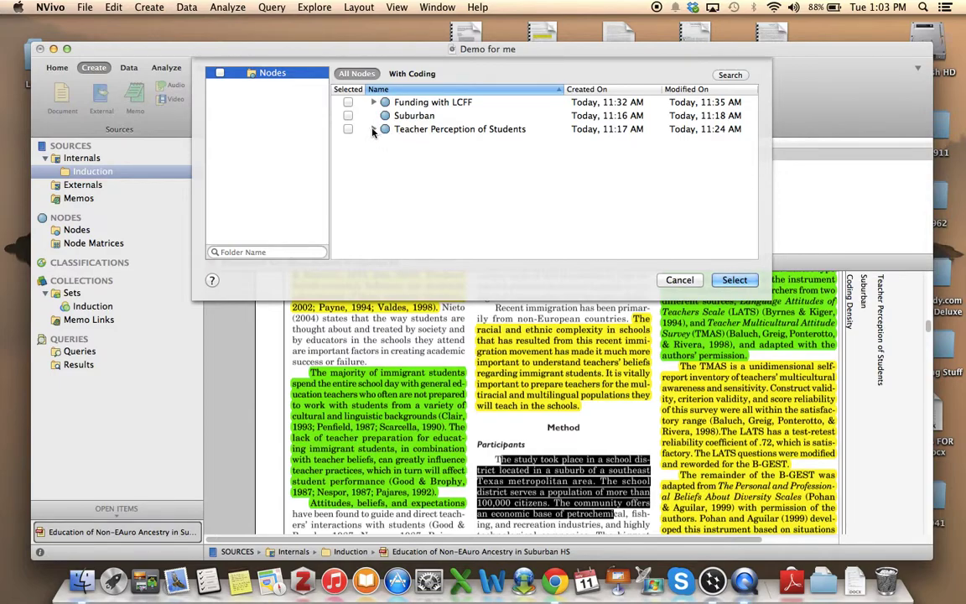
left_click(374, 130)
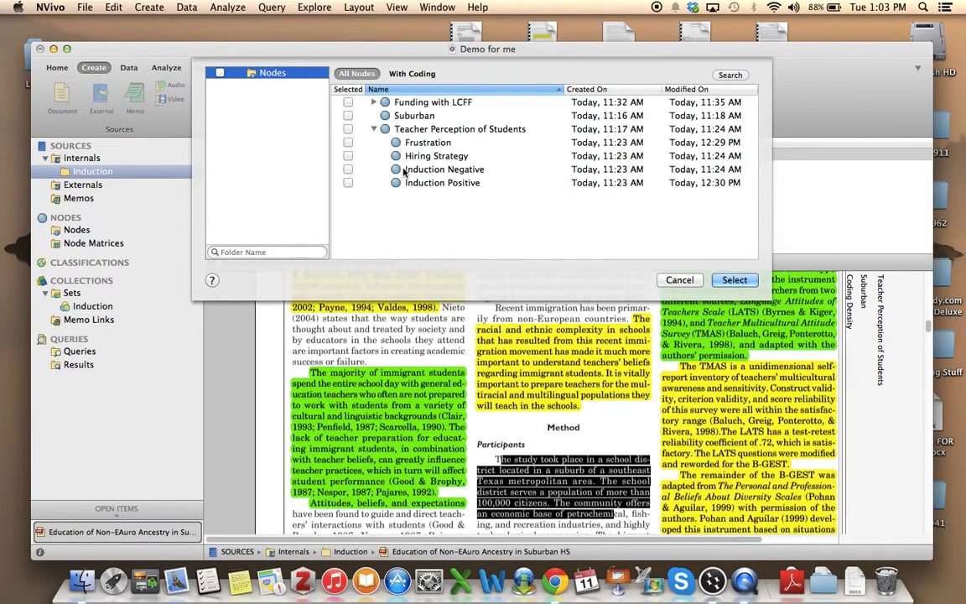
left_click(680, 282)
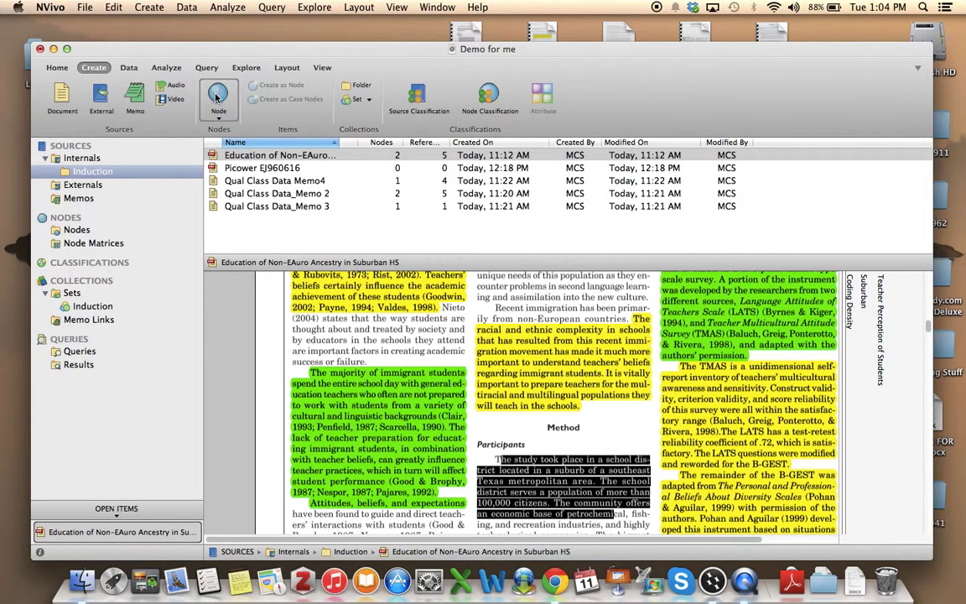
Create a node named 'node i like' under Funding with LCFF
left_click(216, 97)
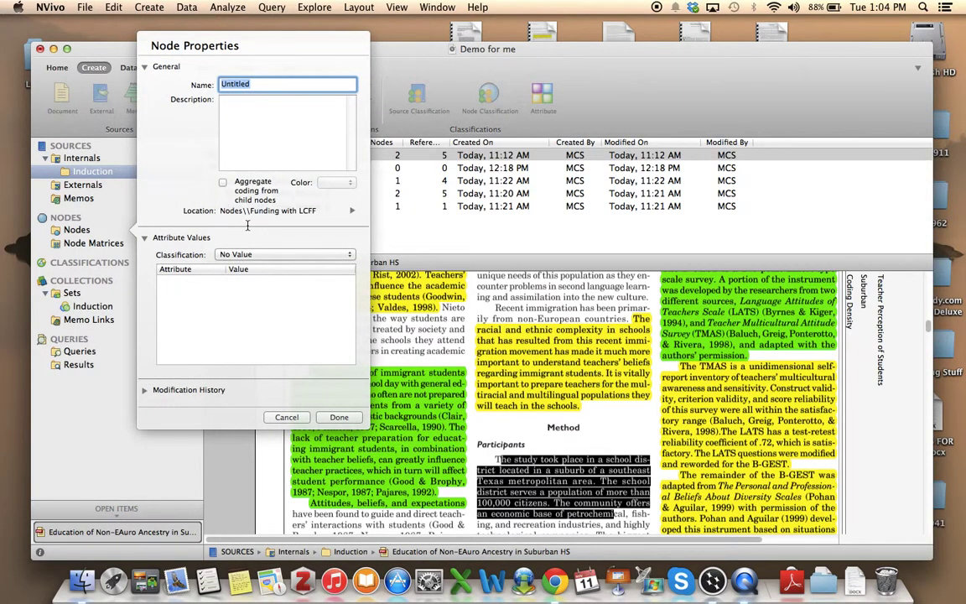
type("node i lik")
left_click(338, 417)
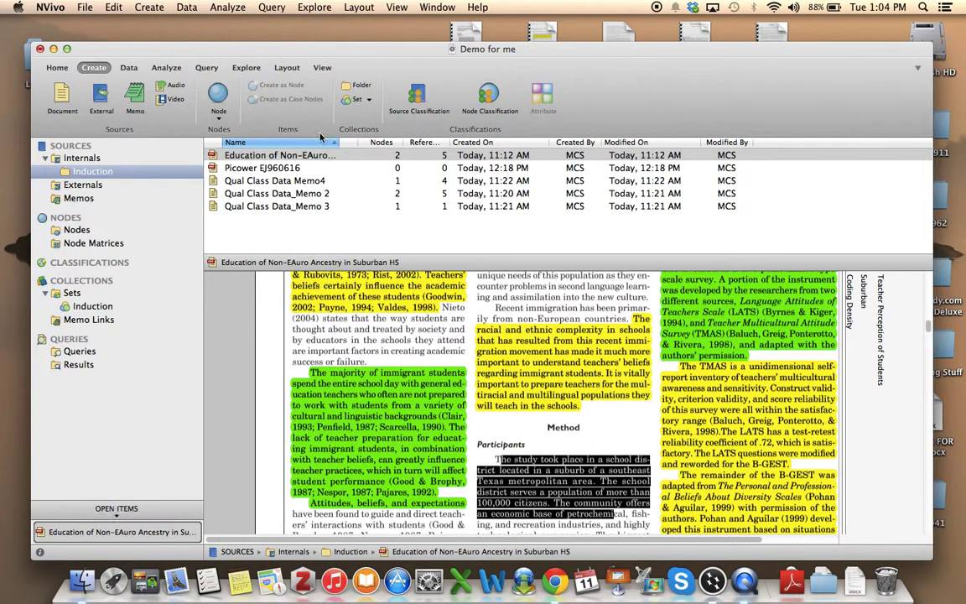
In the Nodes list, move 'node i like' under Suburban and expand Suburban
left_click(67, 229)
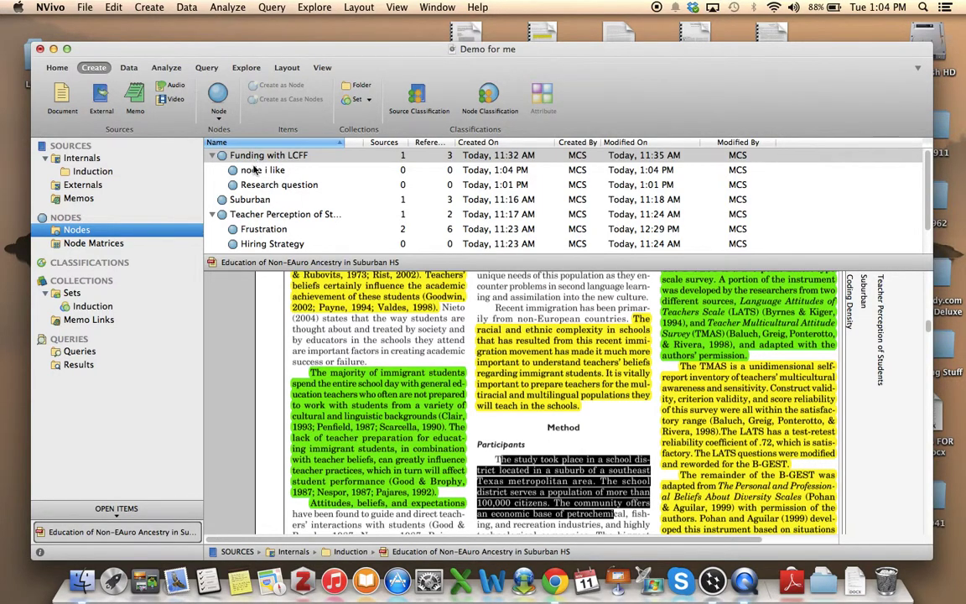
left_click_drag(233, 165, 252, 201)
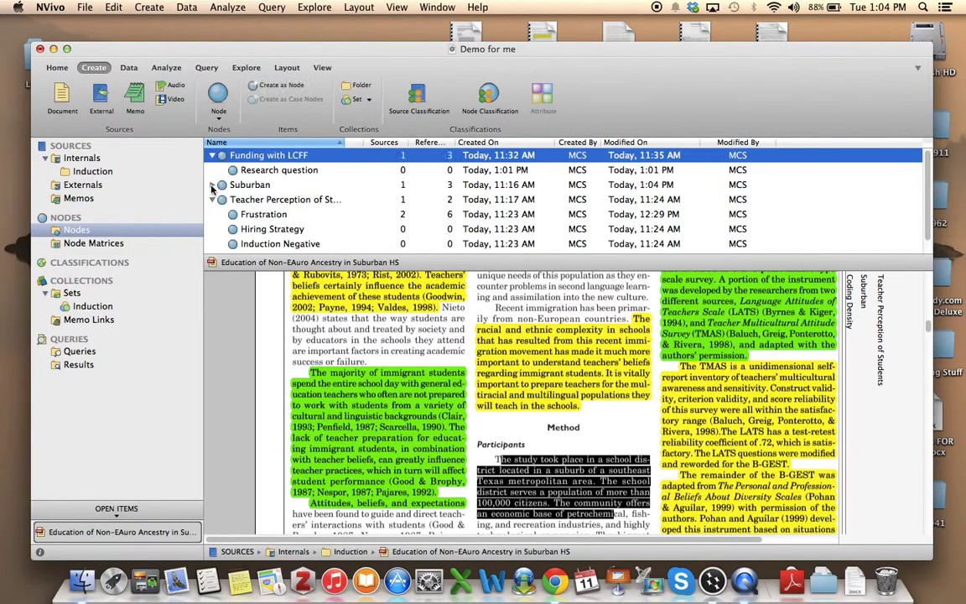
left_click(212, 184)
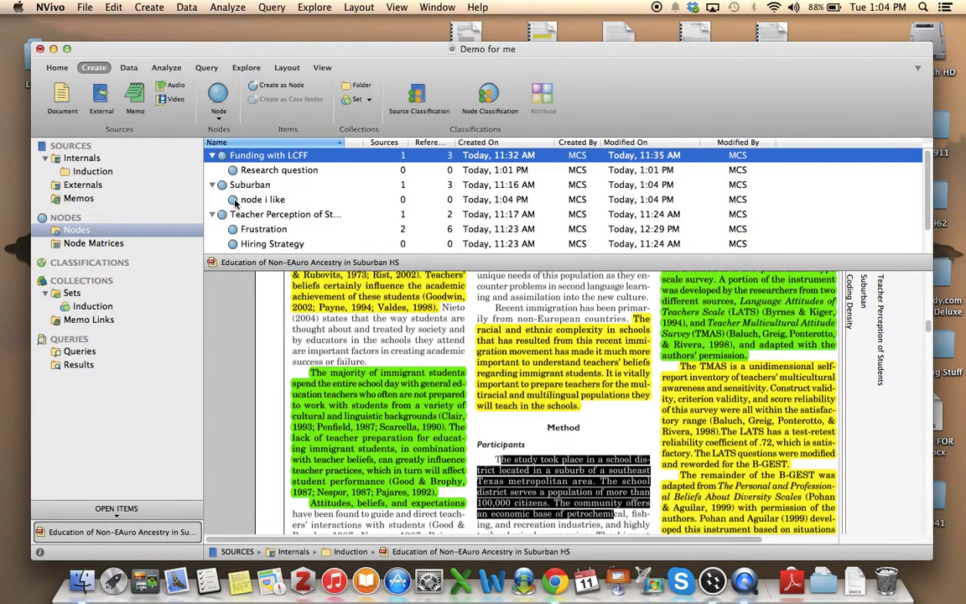
Delete the 'node i like' node and confirm the deletion
right_click(235, 201)
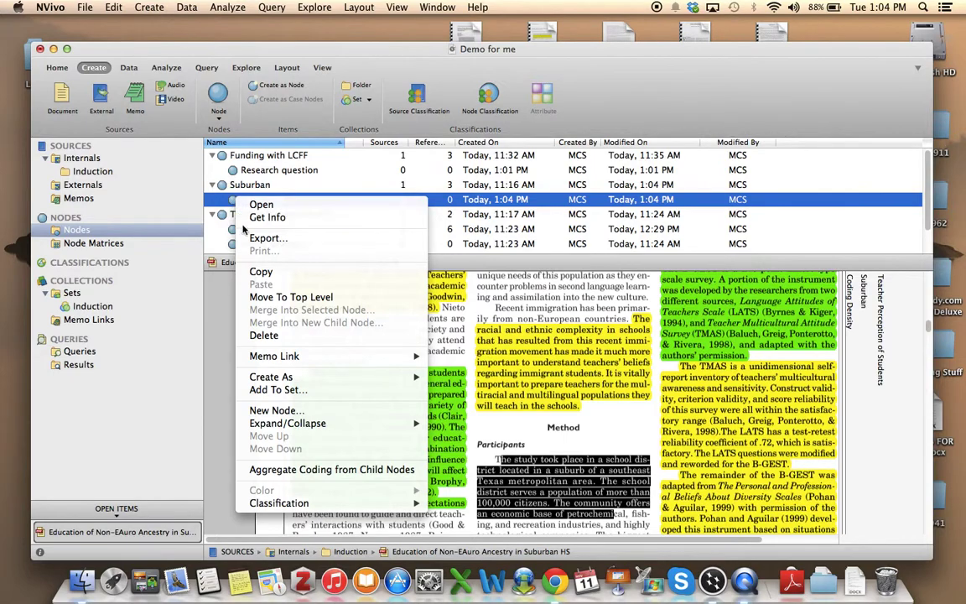
left_click(264, 334)
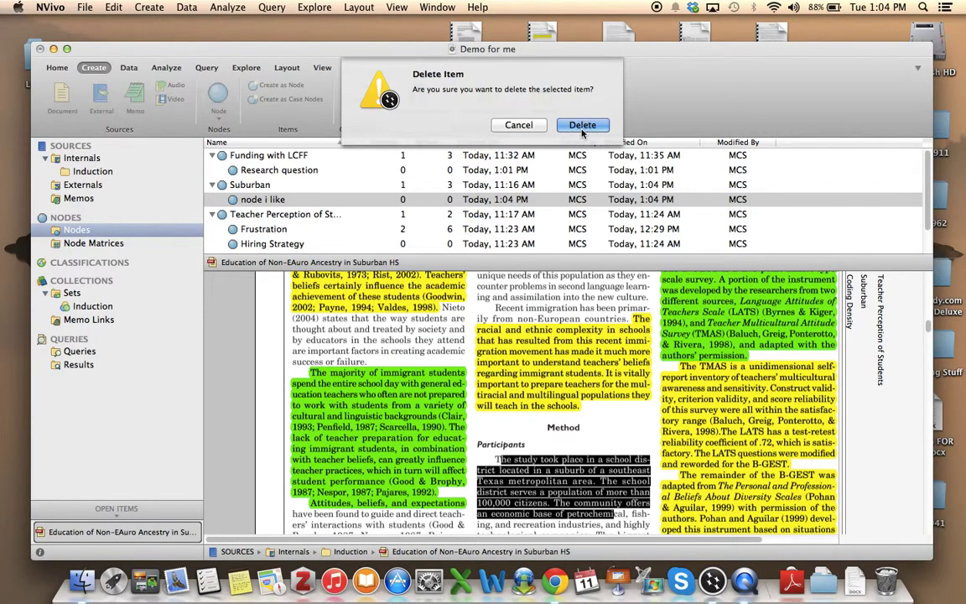
left_click(579, 128)
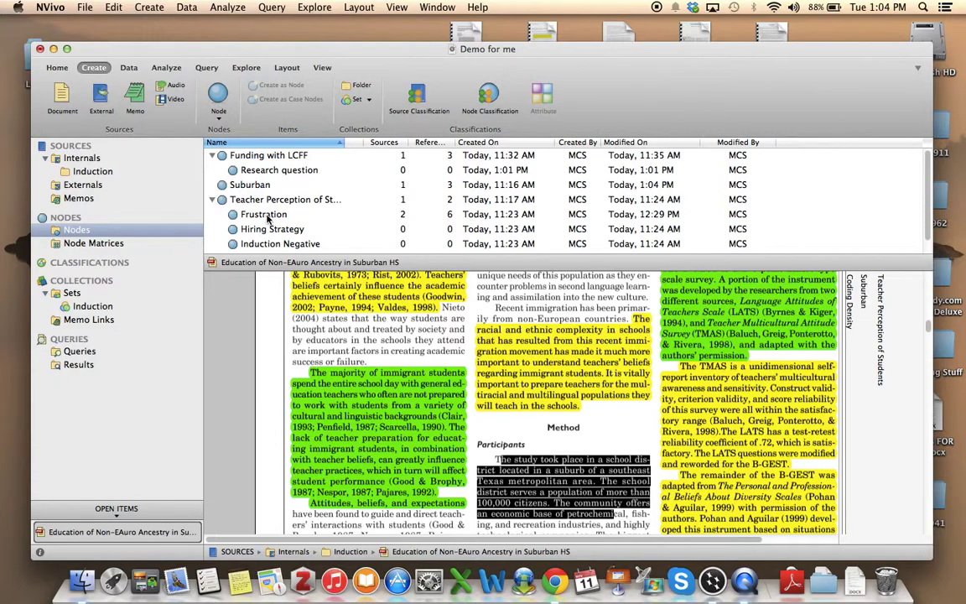
Open the Frustration node and scroll through its references coded from the class memos
double_click(267, 215)
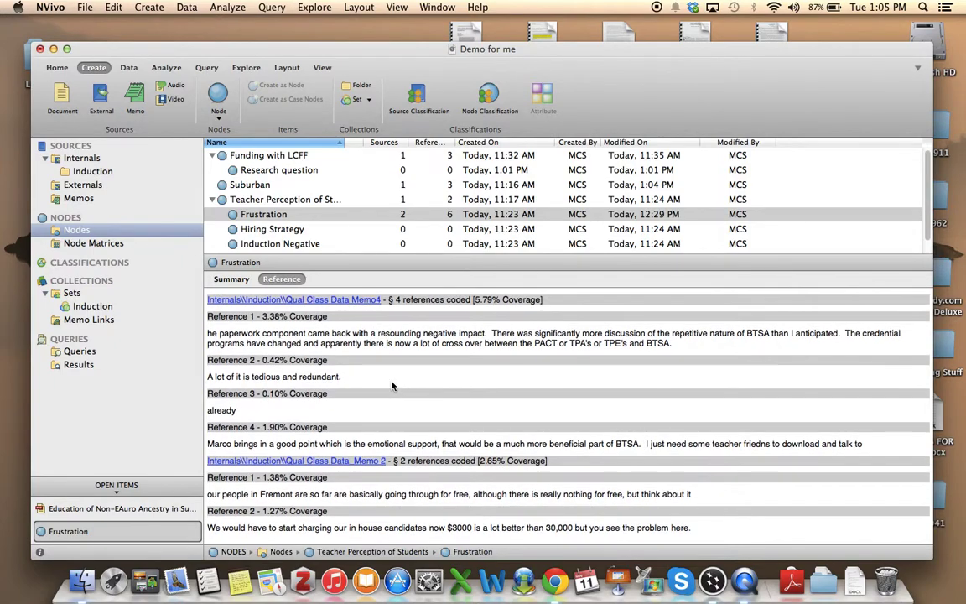
scroll(352, 353, "up", 1)
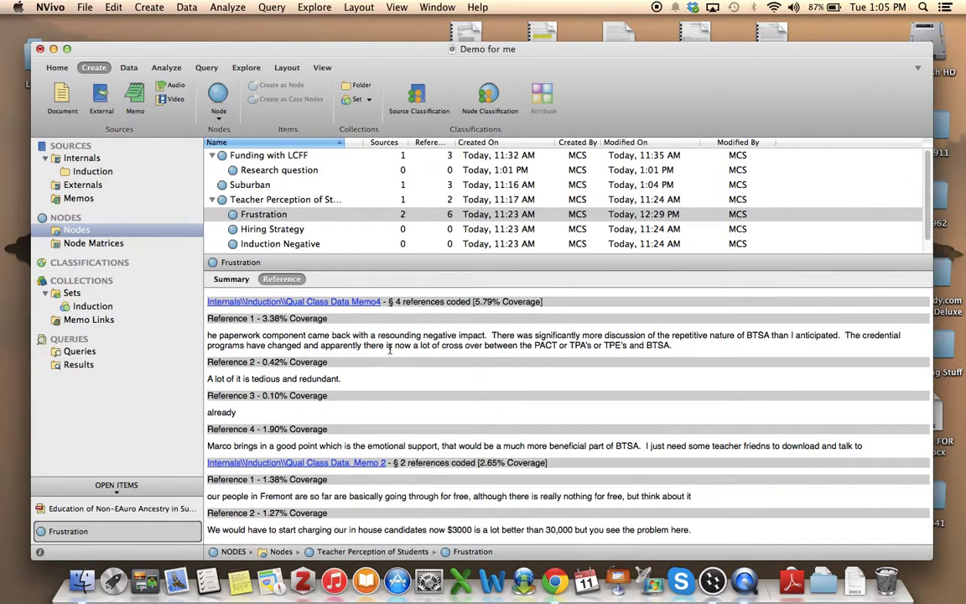
scroll(383, 423, "down", 1)
scroll(383, 423, "up", 1)
From the Queries folder, start a new Word Frequency query that includes stemmed words
left_click(73, 351)
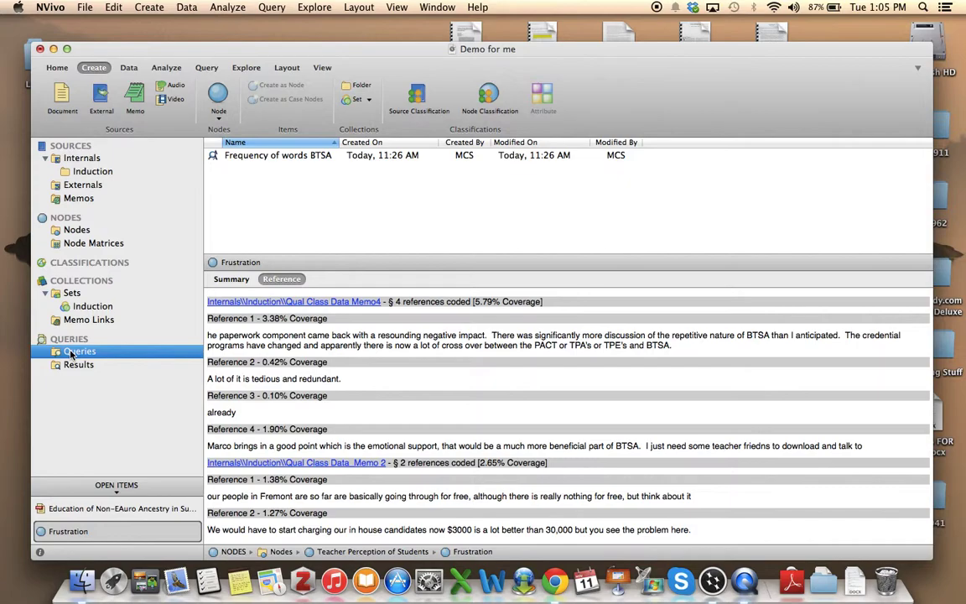
left_click(207, 69)
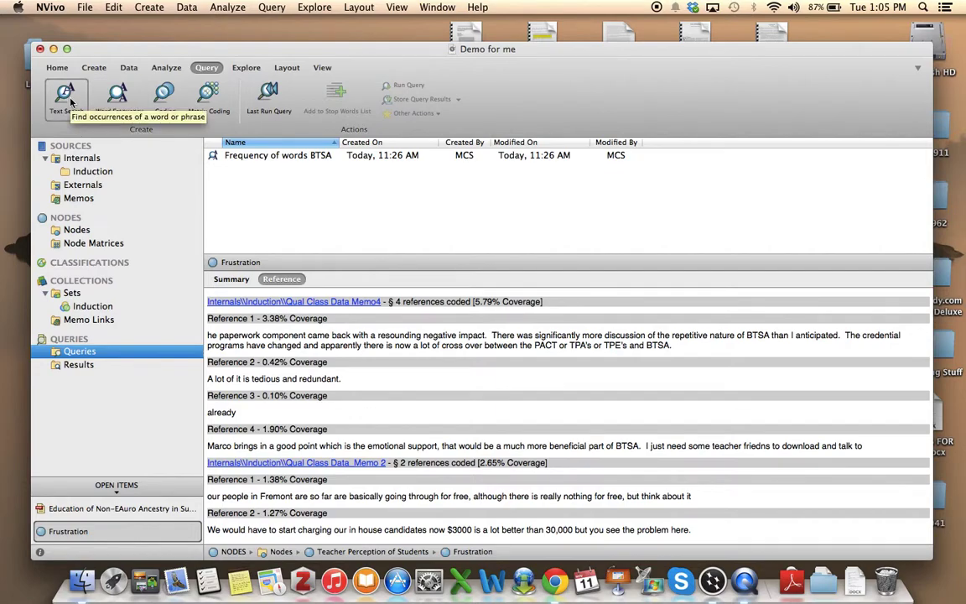
left_click(122, 100)
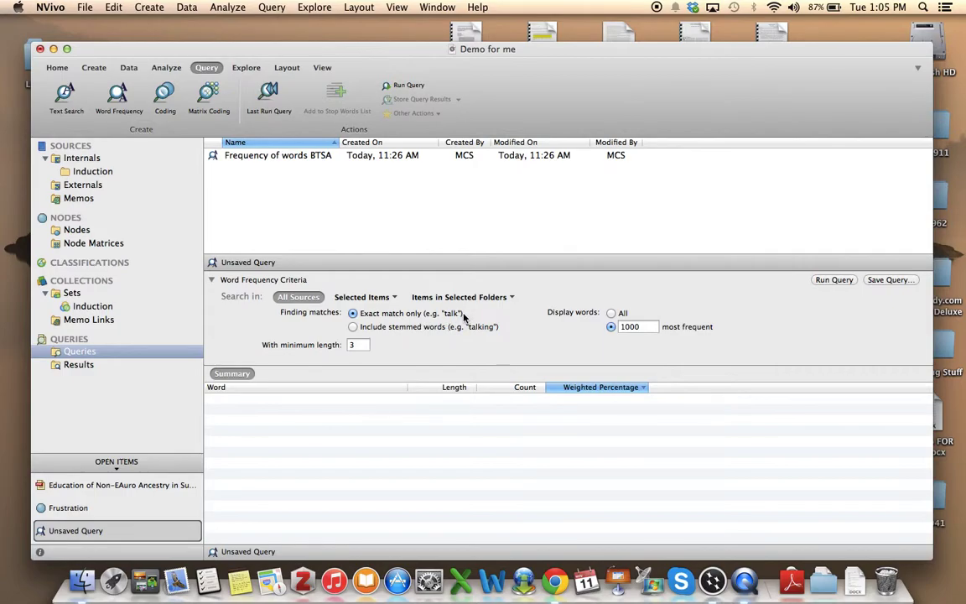
left_click(353, 327)
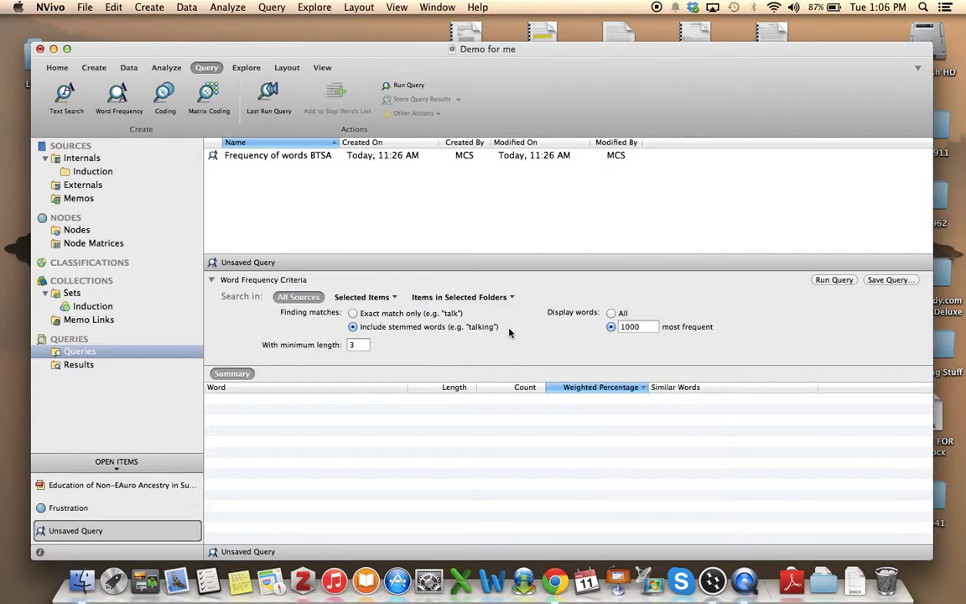
Run the query, review results topped by teachers (322), educators (174), students (150), then view Internals
left_click(835, 281)
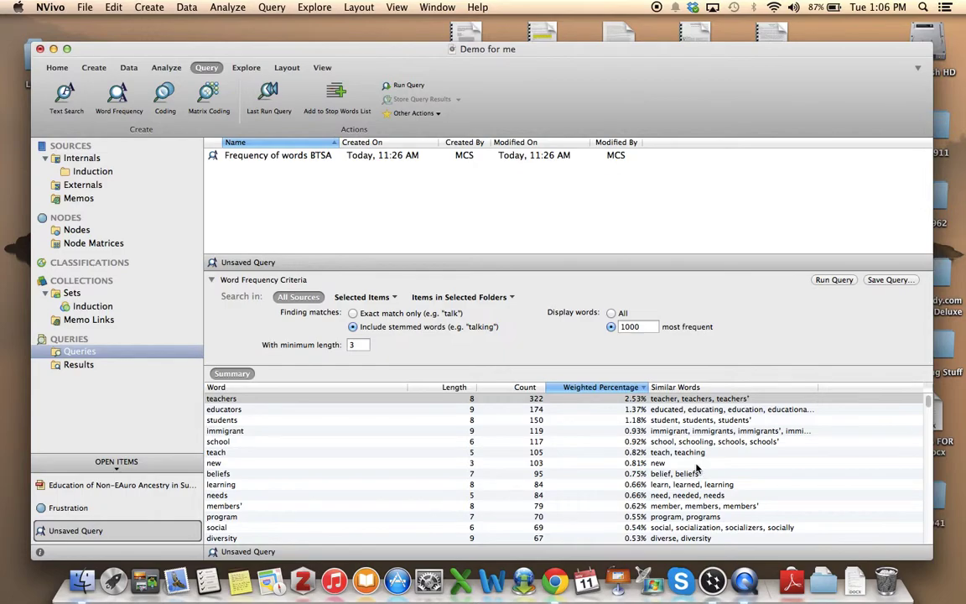
scroll(696, 469, "down", 4)
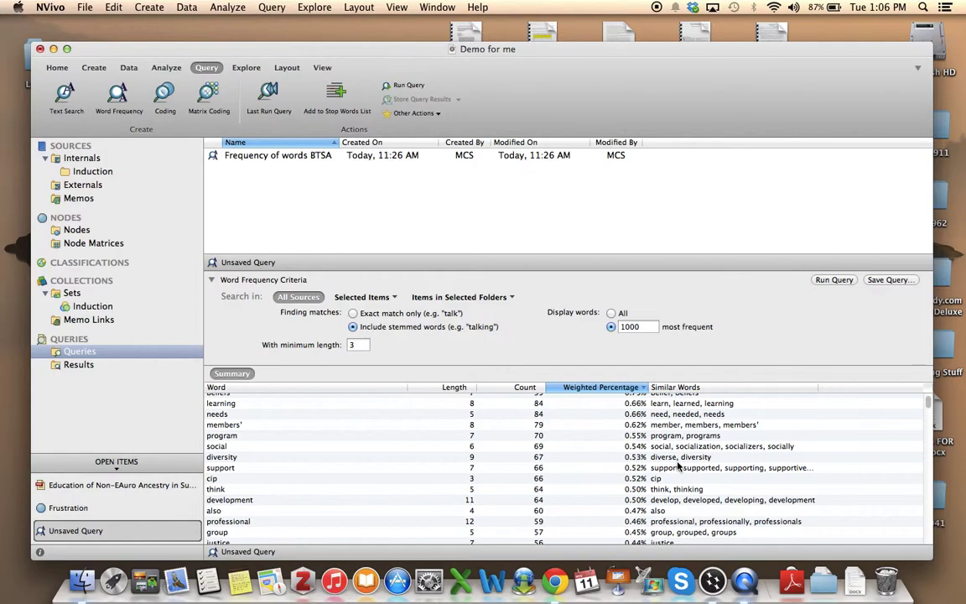
scroll(678, 466, "down", 5)
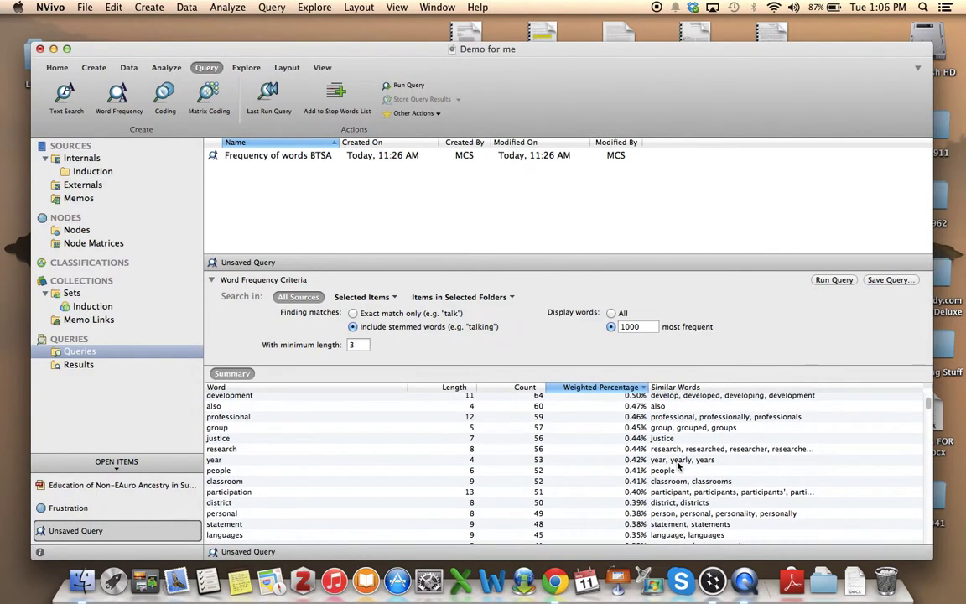
scroll(677, 465, "down", 5)
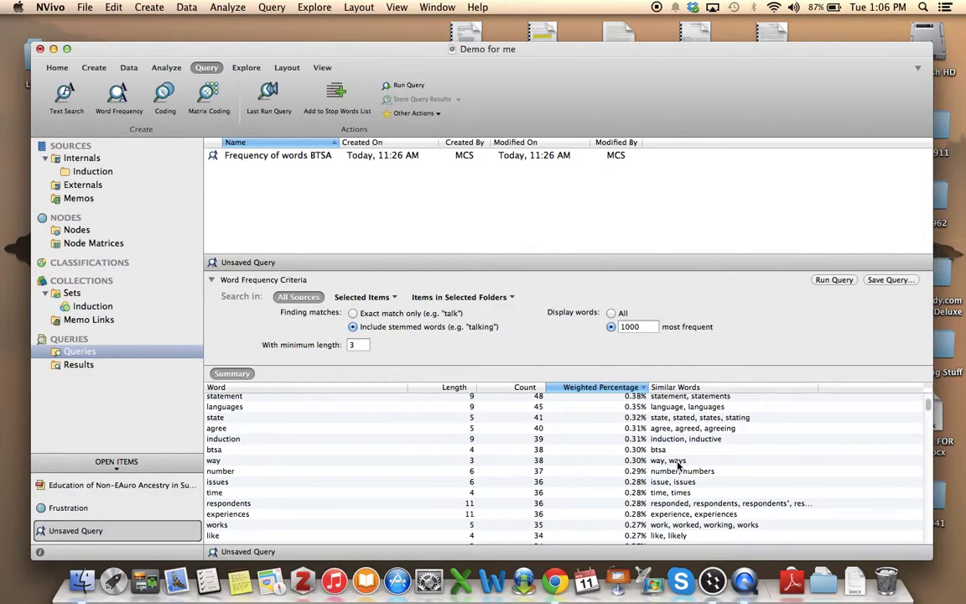
scroll(677, 466, "up", 9)
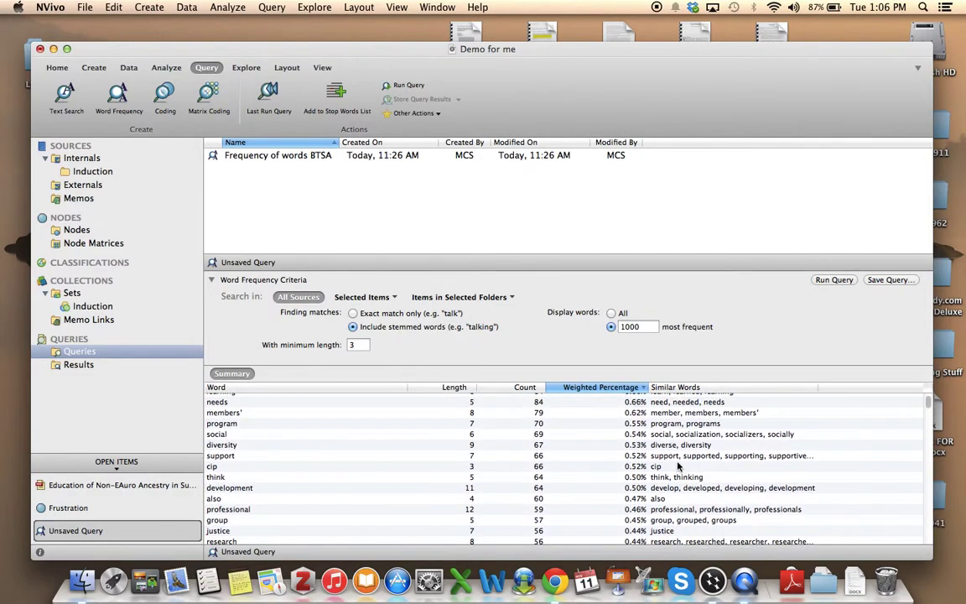
scroll(677, 465, "up", 5)
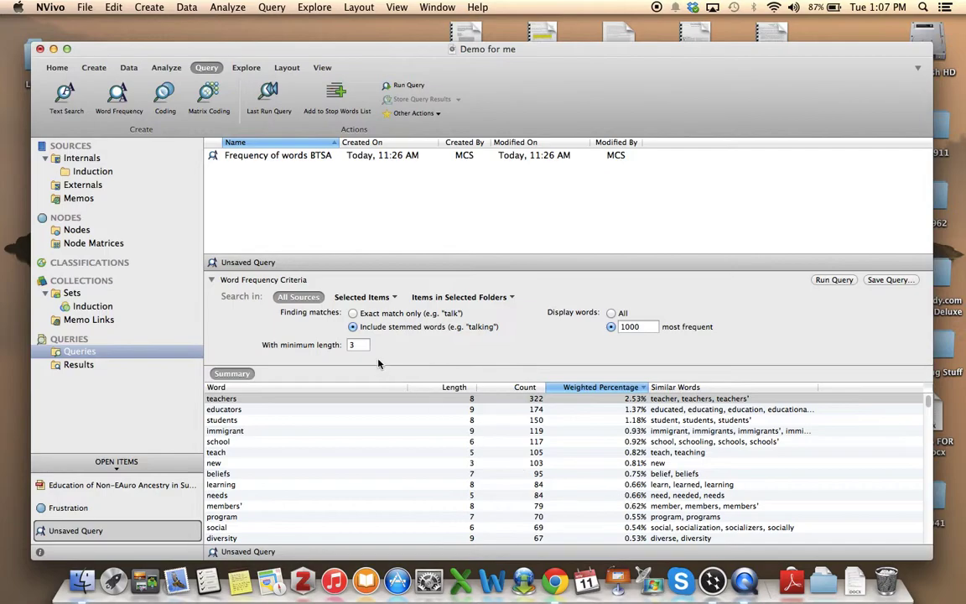
left_click(91, 160)
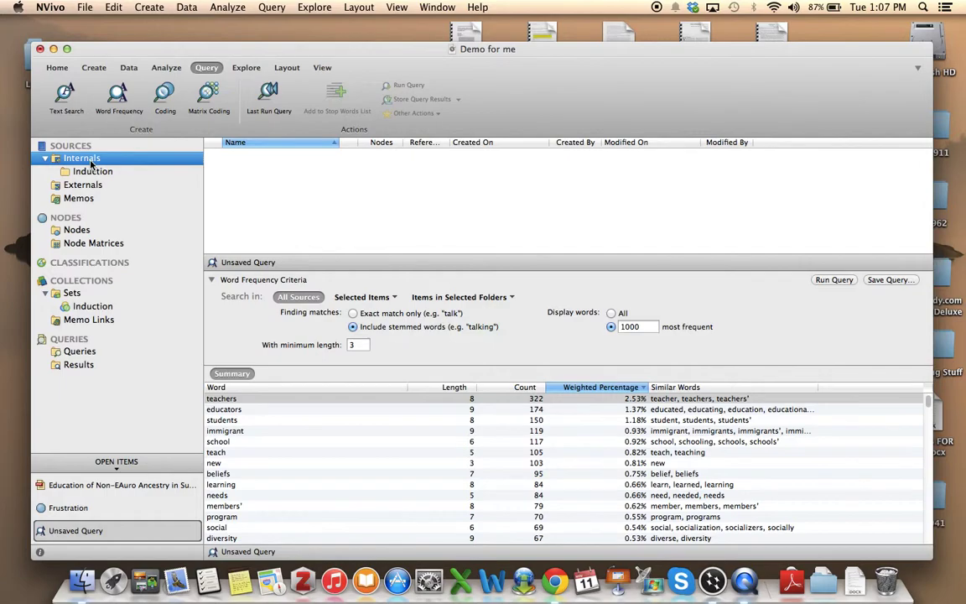